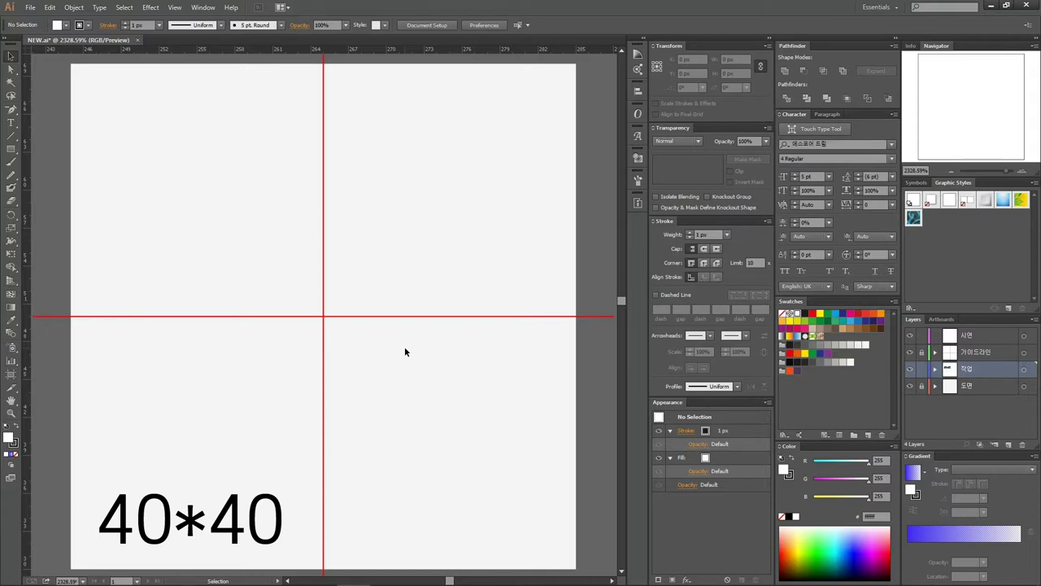
Delete the '40*40' text label so only the red crosshair guides remain
left_click(244, 504)
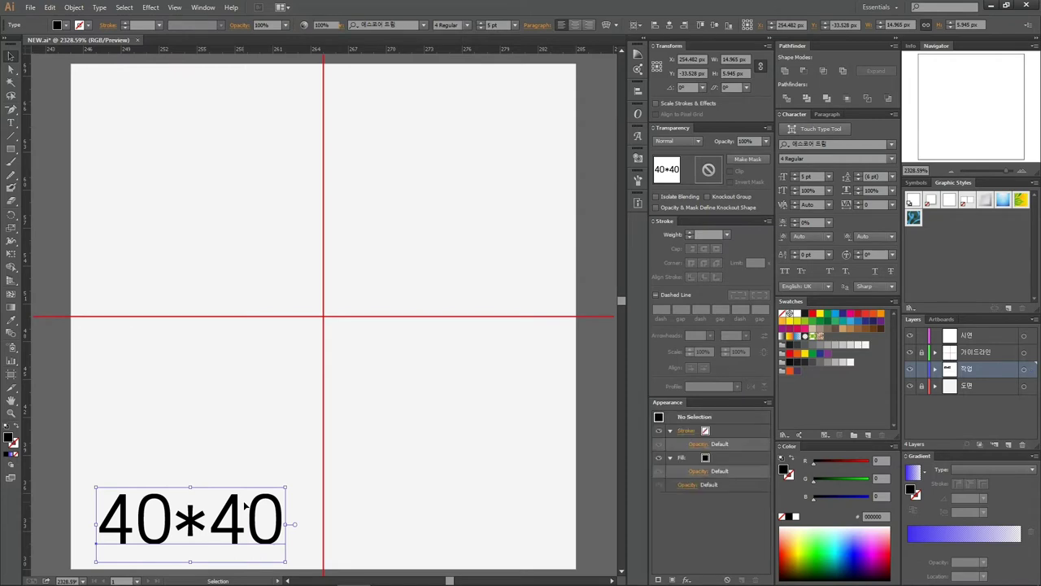
key("Delete")
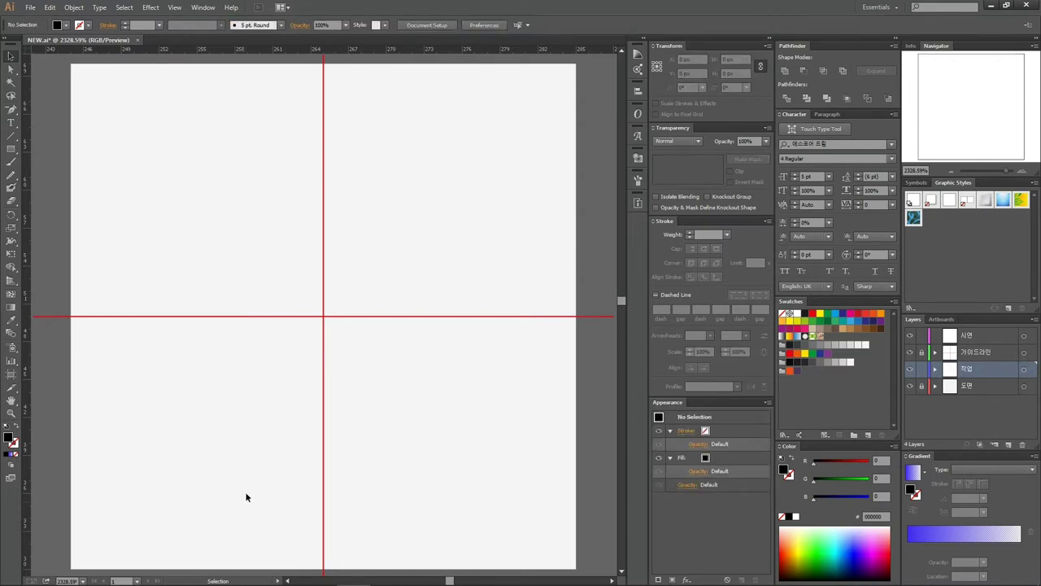
Show the grid and draw a square centred on the guide crossing
left_click(11, 149)
key("ctrl+apostrophe")
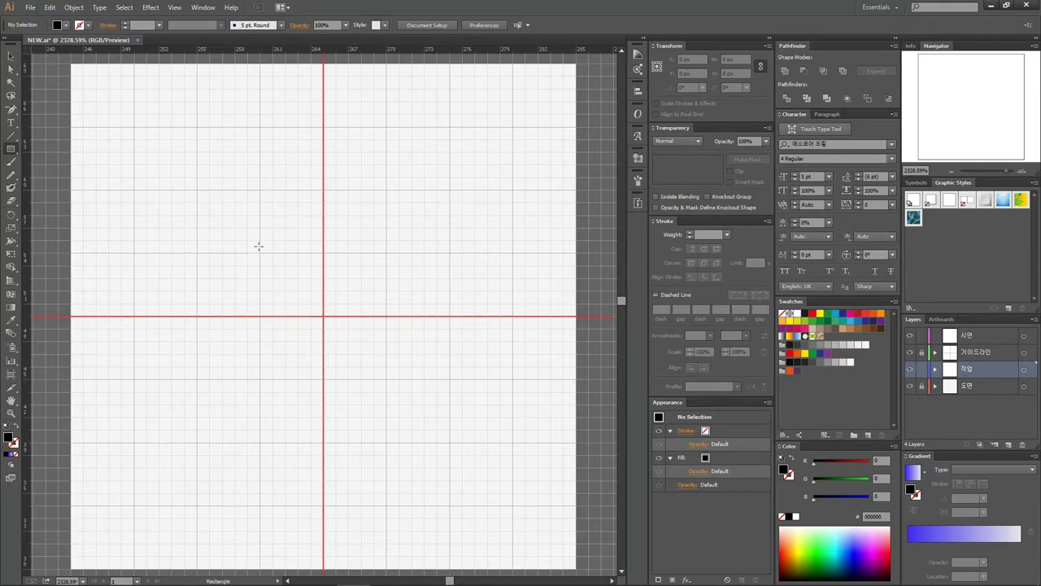
left_click_drag(261, 254, 384, 376)
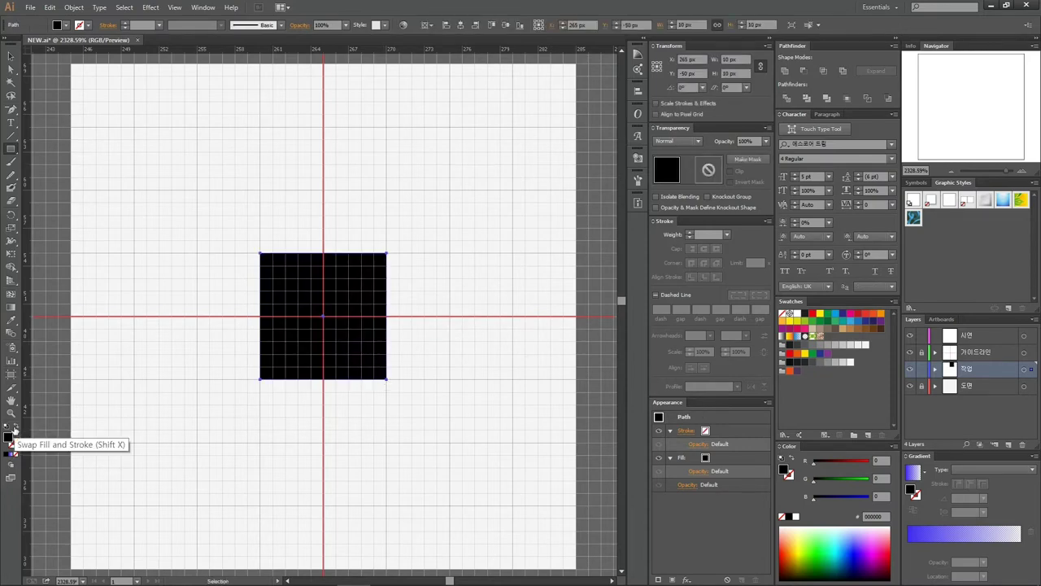
Give the square no fill and a 0.1 px black stroke
left_click(15, 430)
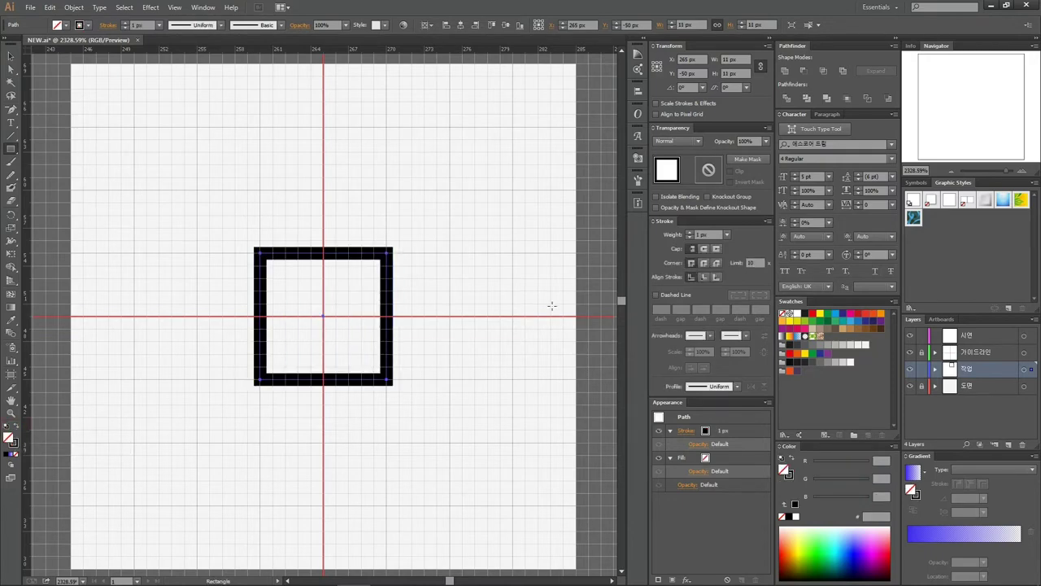
left_click(706, 234)
type("0.1")
key("Return")
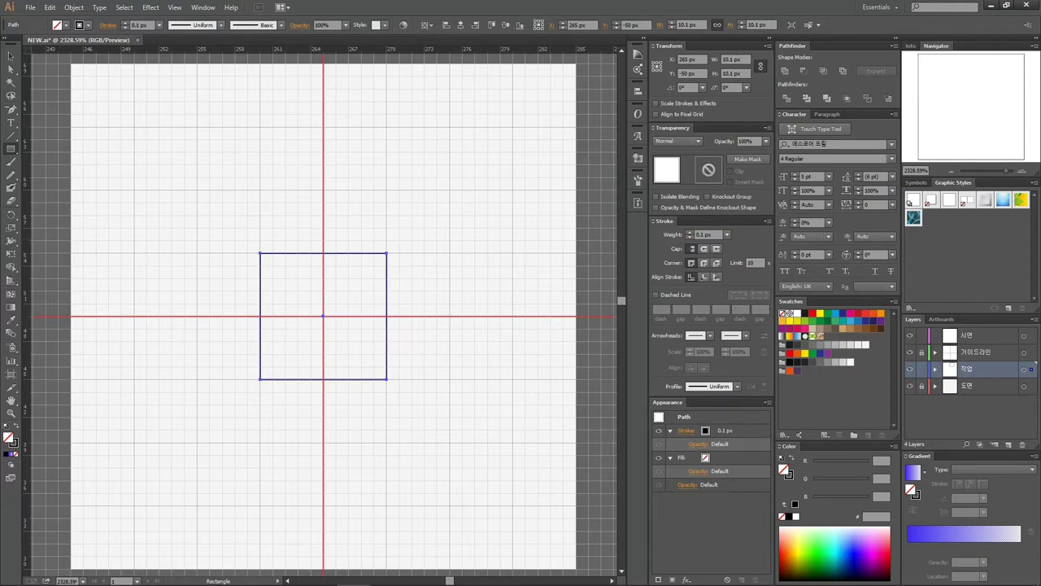
Draw an ellipse from the square's corner so the circle fits exactly inside it
key("l")
left_click(11, 149)
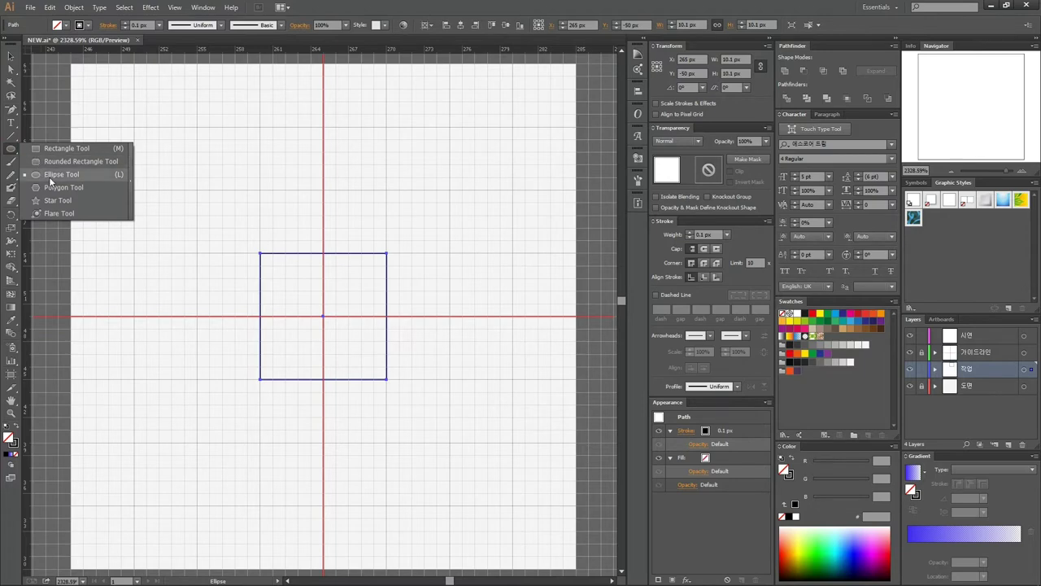
left_click(68, 175)
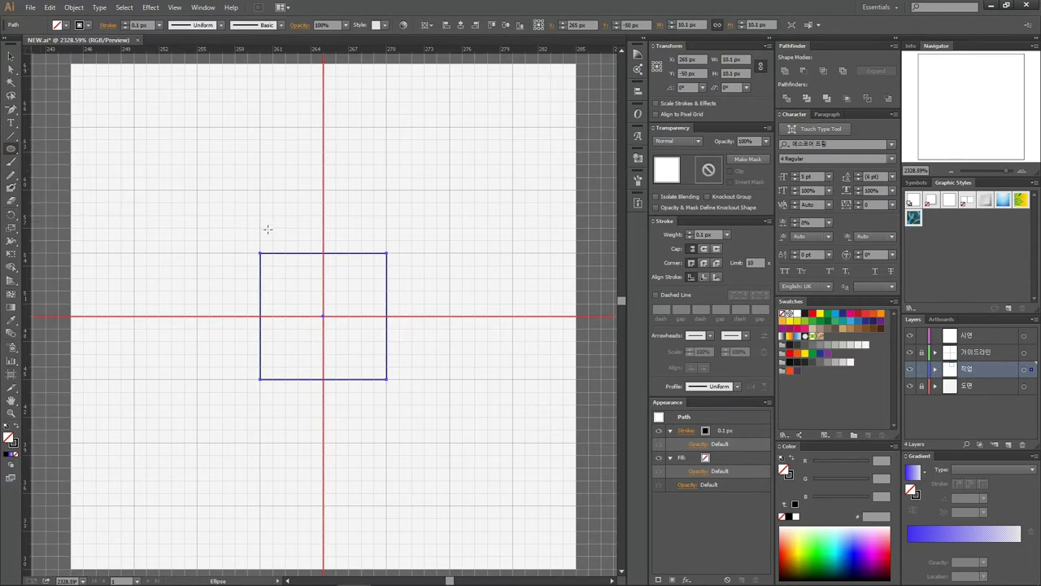
left_click_drag(262, 254, 384, 351)
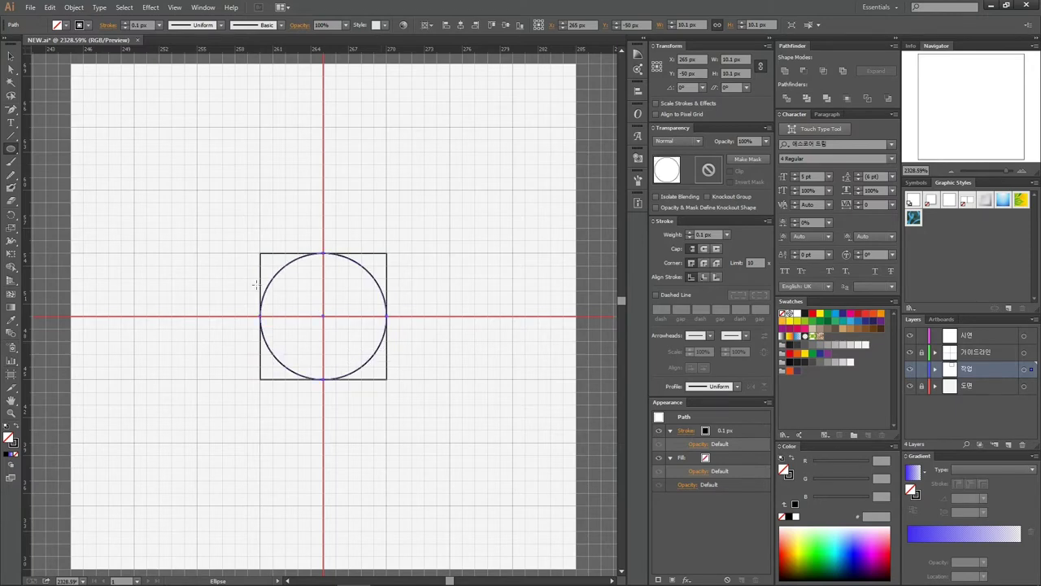
Select both the circle and the square together
left_click(14, 57)
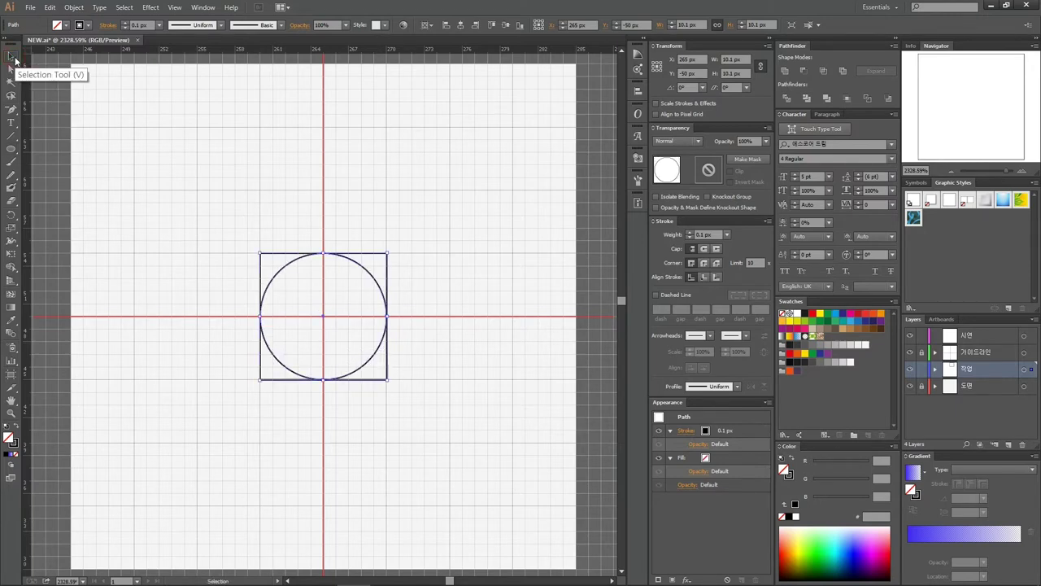
left_click_drag(398, 254, 345, 313)
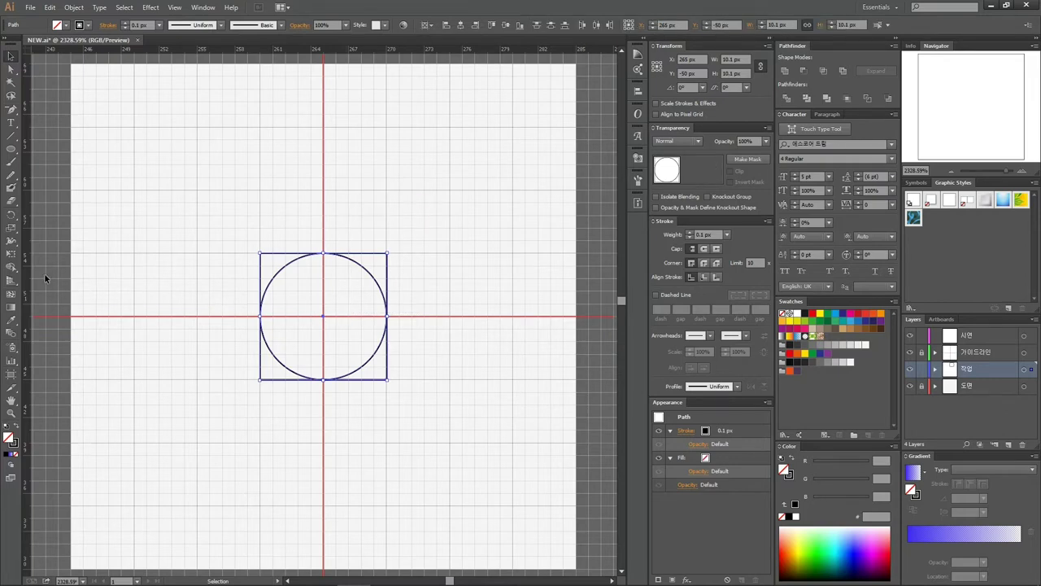
left_click(11, 269)
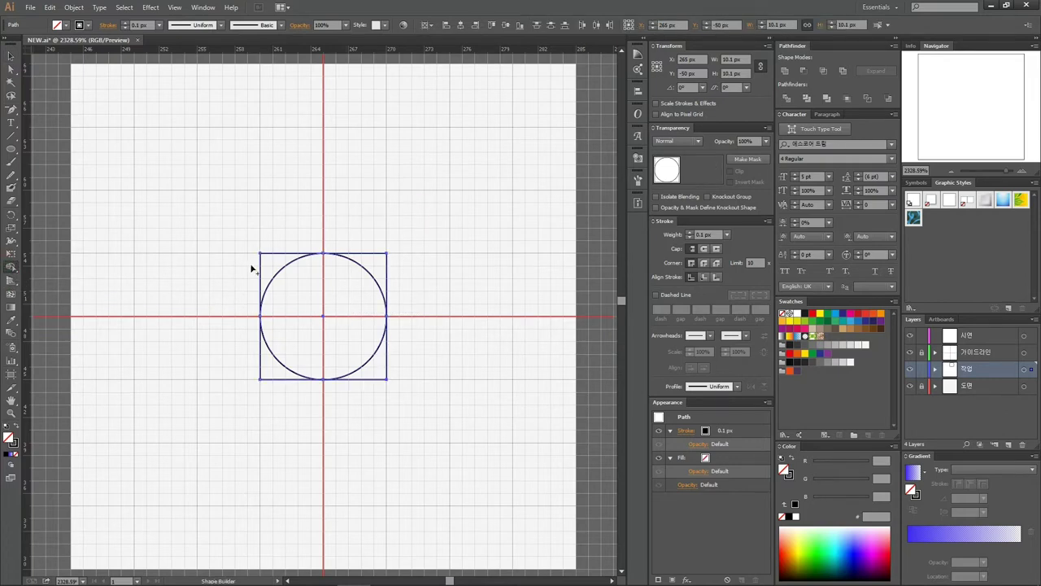
Merge the circle with the square's top-right corner region using Shape Builder
left_click_drag(320, 313, 377, 263)
left_click(9, 54)
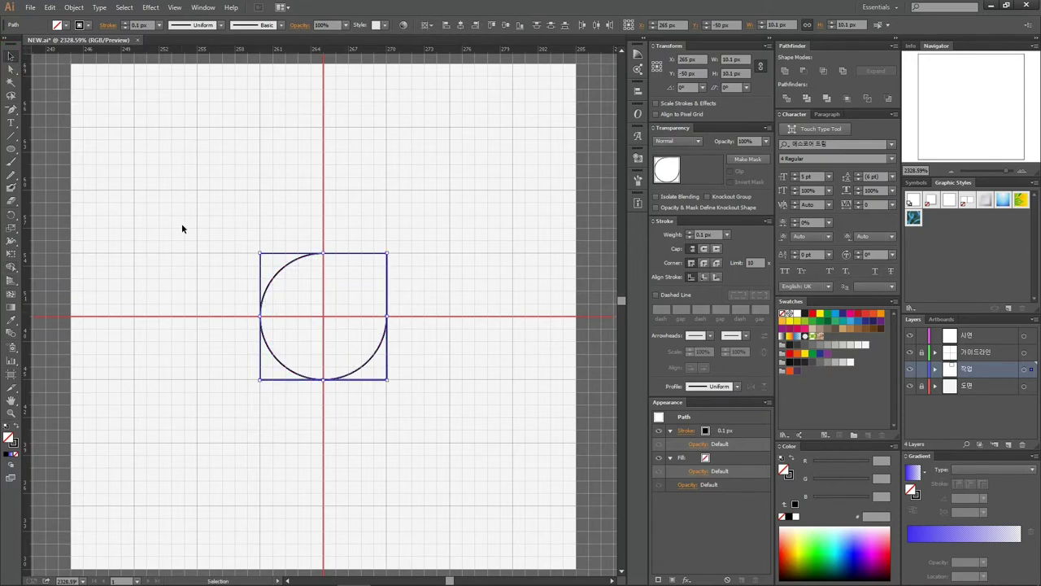
left_click_drag(193, 216, 273, 268)
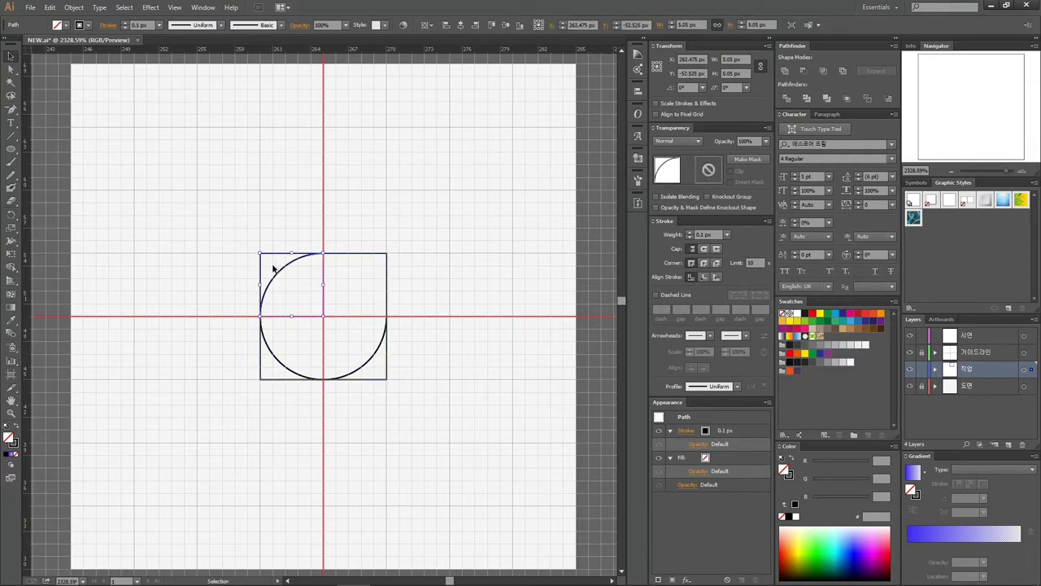
Delete the leftover bottom-left and bottom-right corner pieces and select the remaining shape
left_click_drag(228, 423, 272, 367)
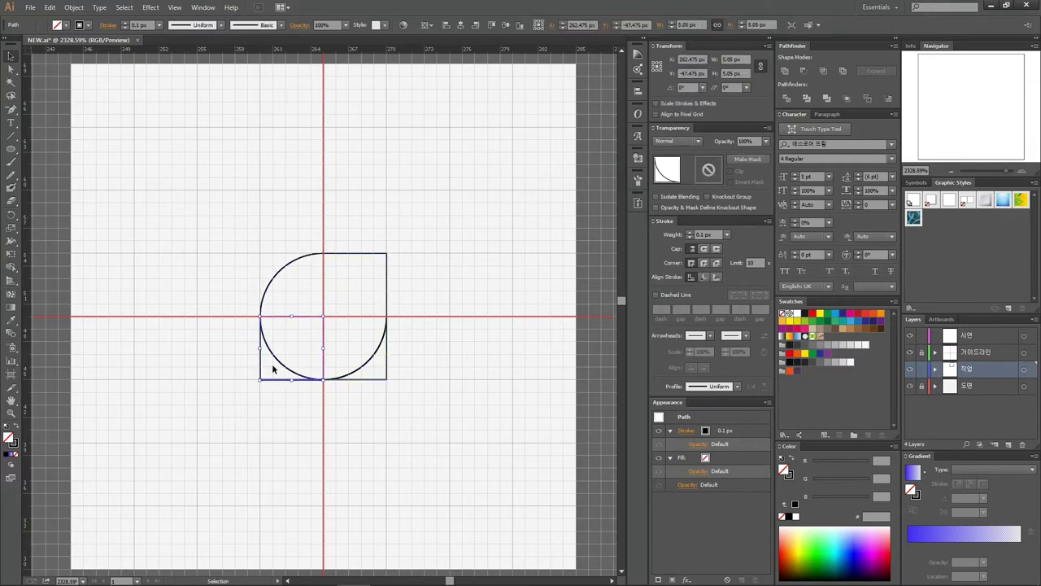
key("Delete")
left_click_drag(394, 382, 380, 362)
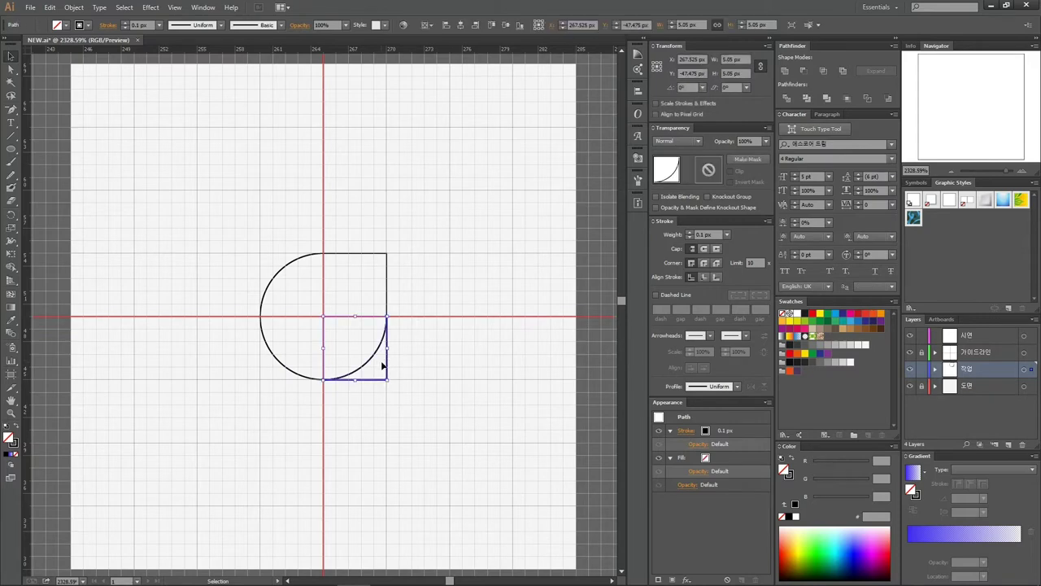
key("Delete")
left_click_drag(422, 222, 346, 304)
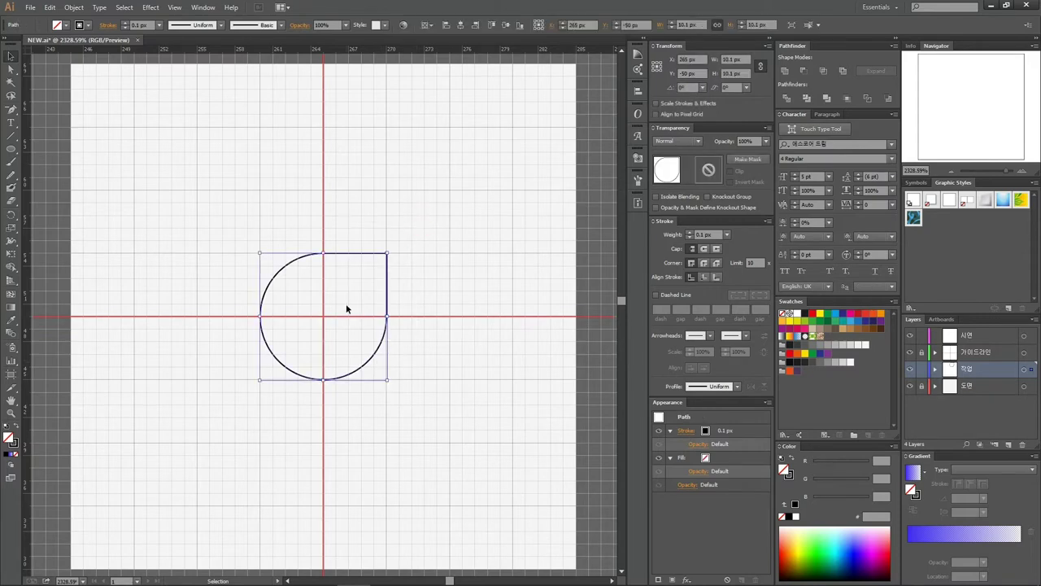
Rotate the shape 45° so its point faces up, then fill it solid black with no stroke
left_click(12, 217)
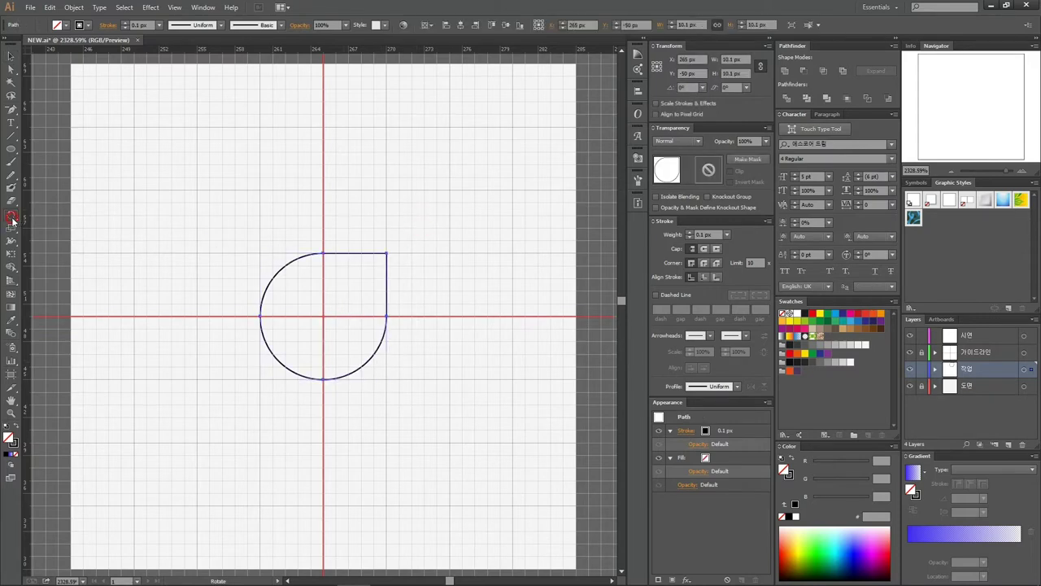
left_click(324, 317, "alt")
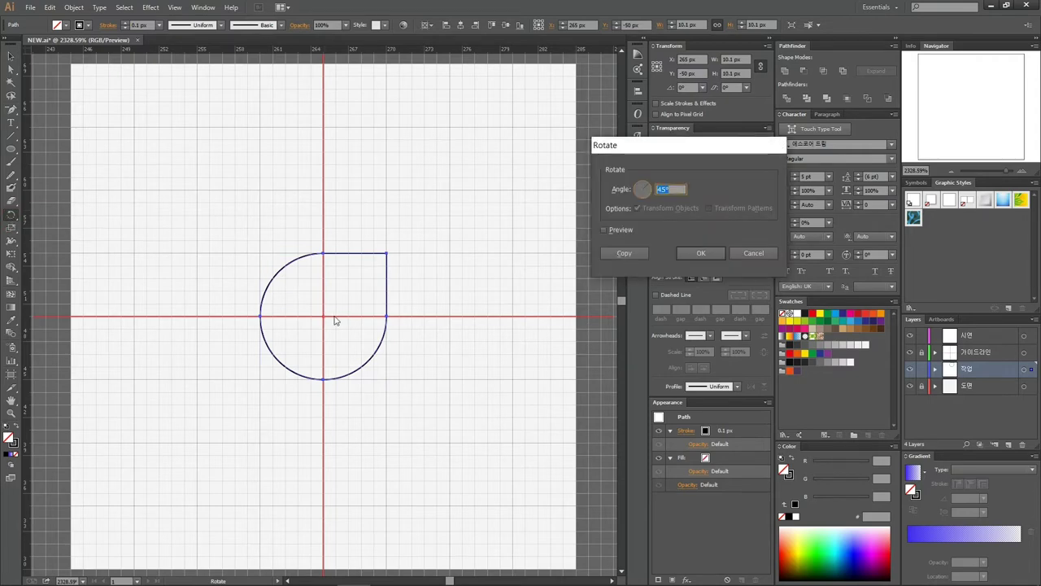
left_click(682, 188)
left_click(612, 231)
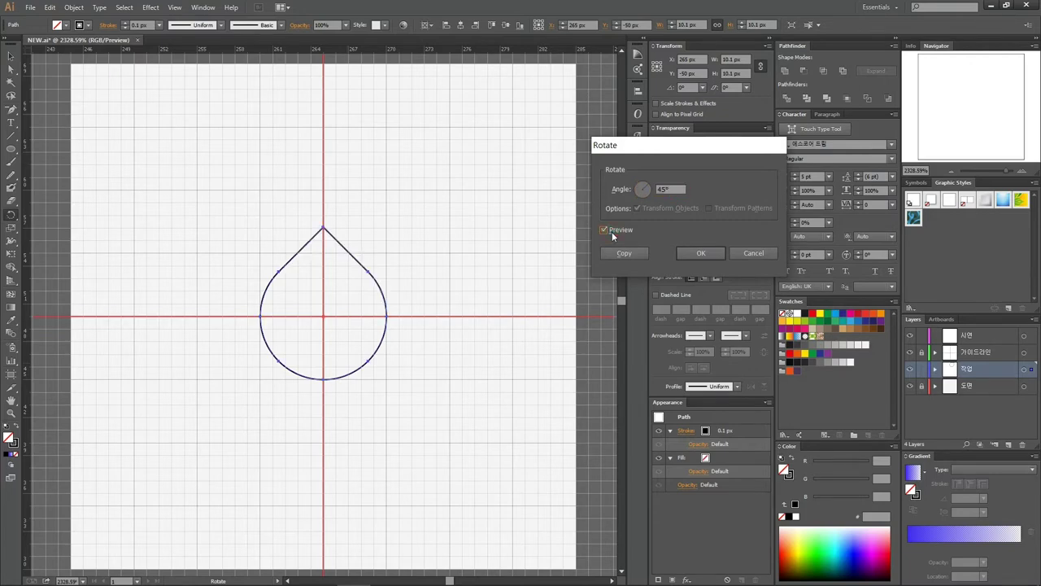
left_click(703, 254)
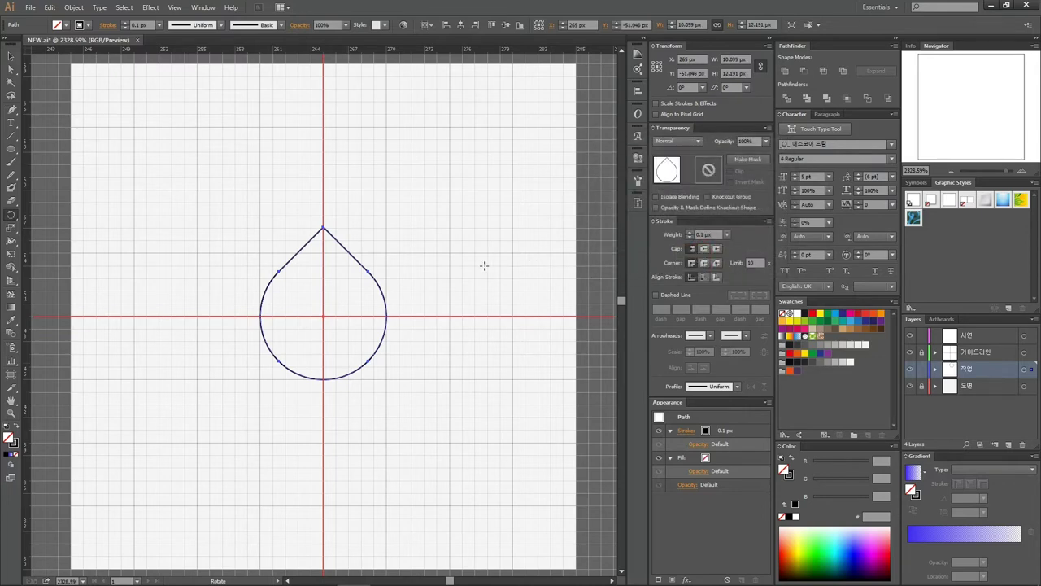
left_click(11, 53)
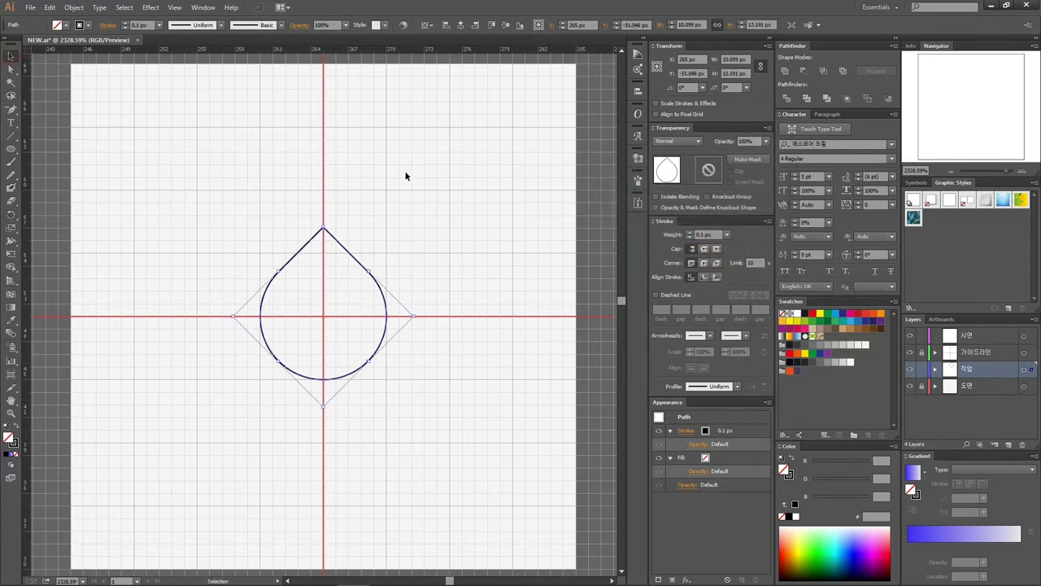
key("shift+x")
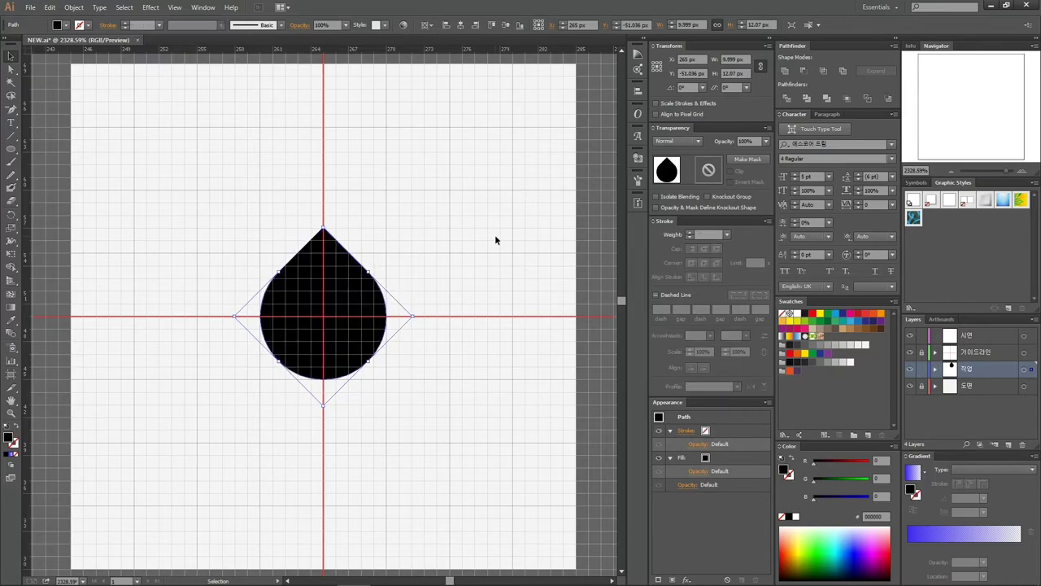
Delete the teardrop and draw a new circle centred on the guide crossing
key("Delete")
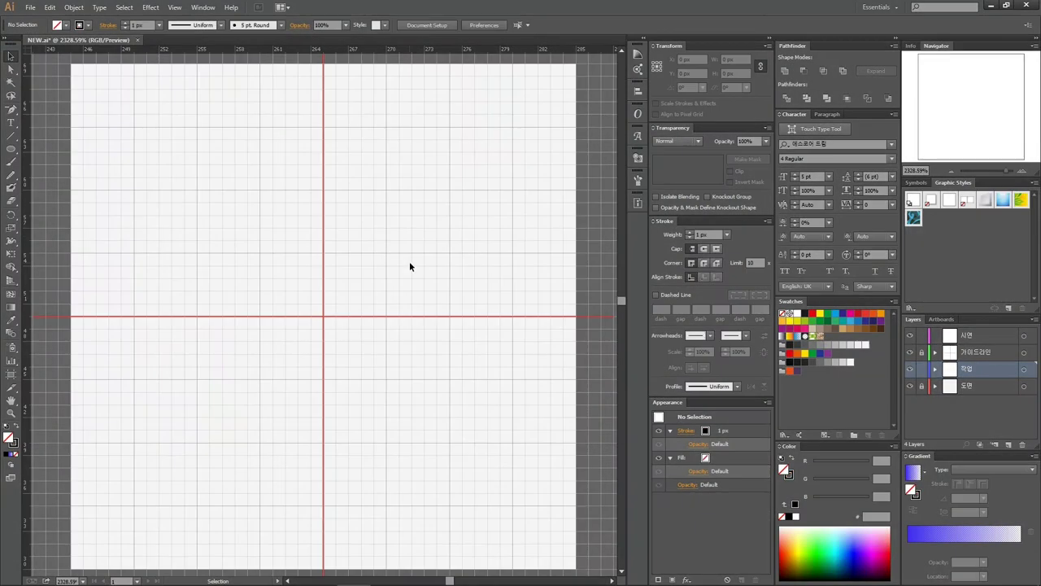
left_click(10, 148)
left_click_drag(257, 253, 389, 342)
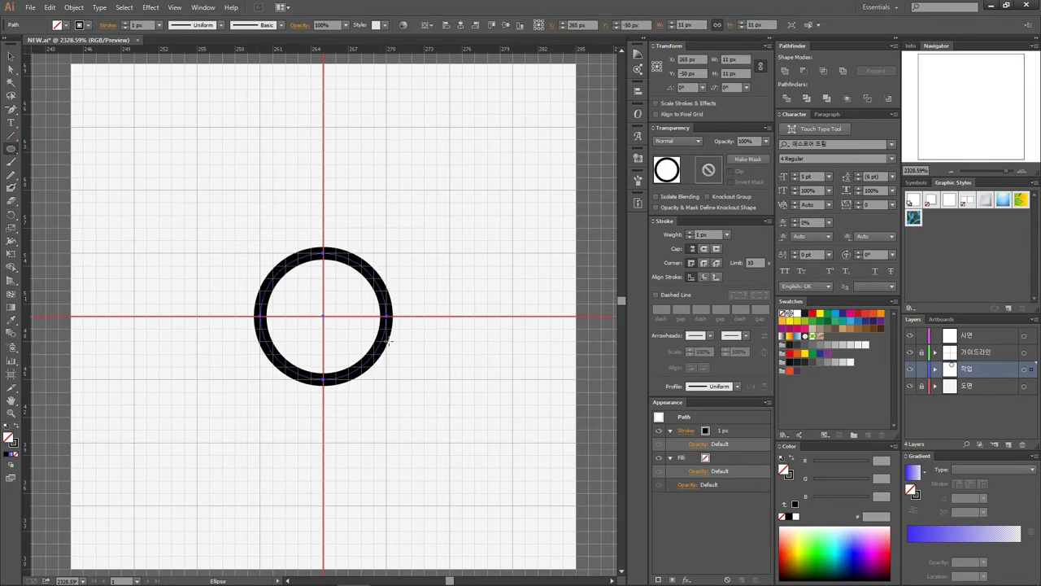
Set the new circle's stroke weight to 0.1 px
left_click(715, 234)
type("0.1")
key("Return")
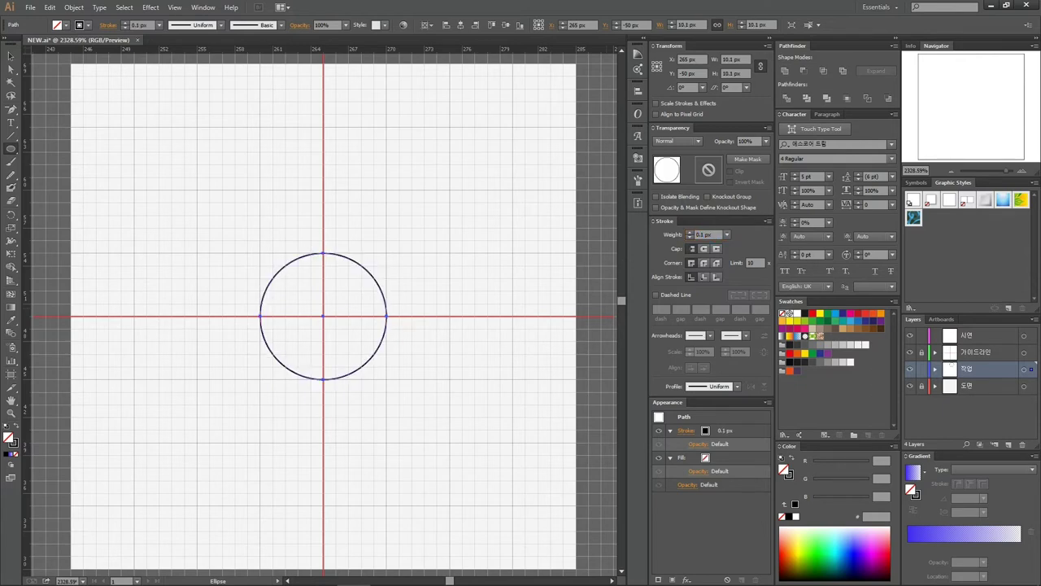
left_click(12, 136)
Draw a vertical line along the circle's left edge and rotate it about the circle's centre
left_click_drag(257, 127, 261, 505)
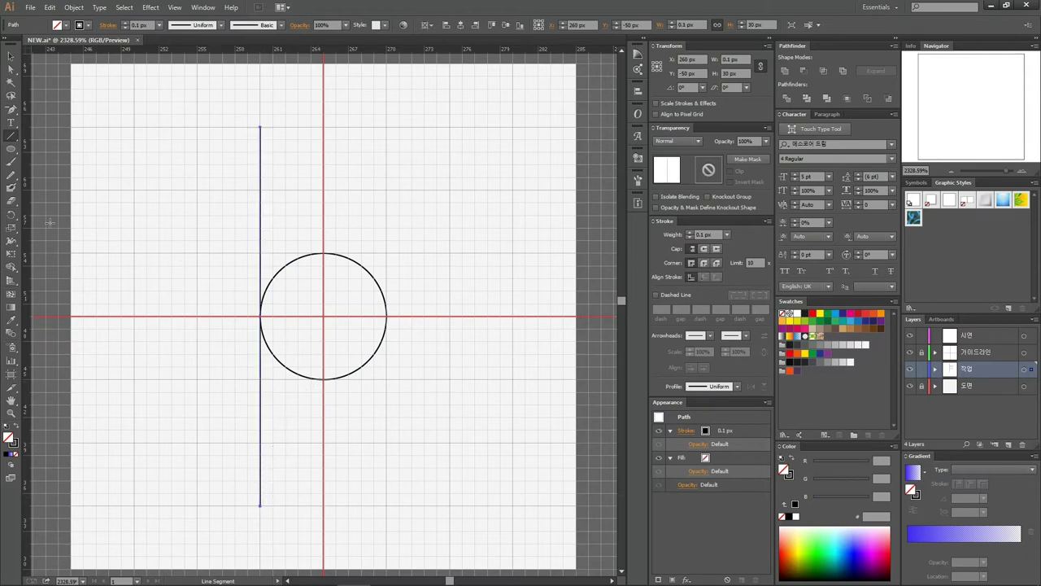
left_click(15, 213)
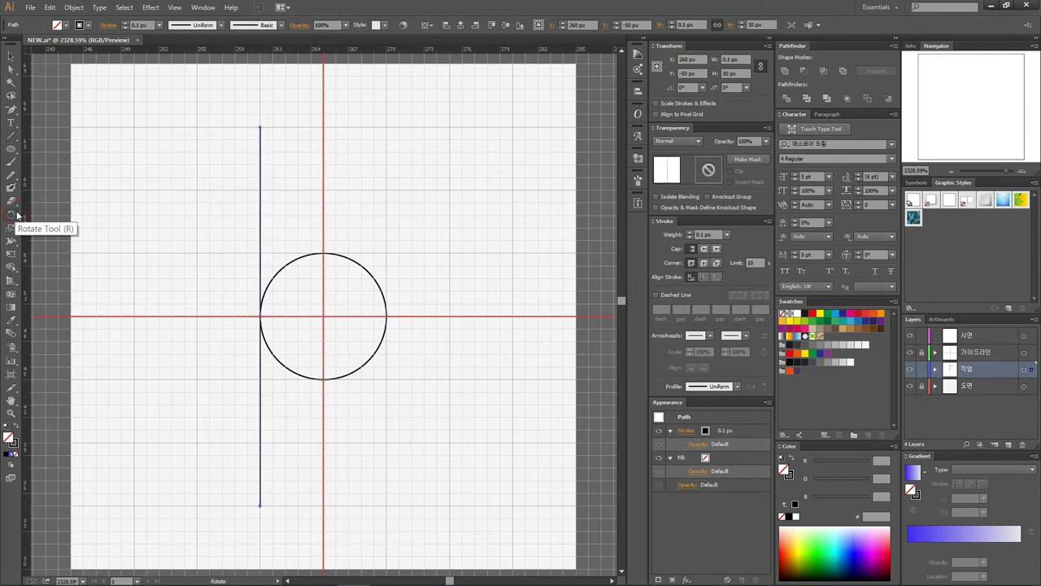
left_click(322, 315, "alt")
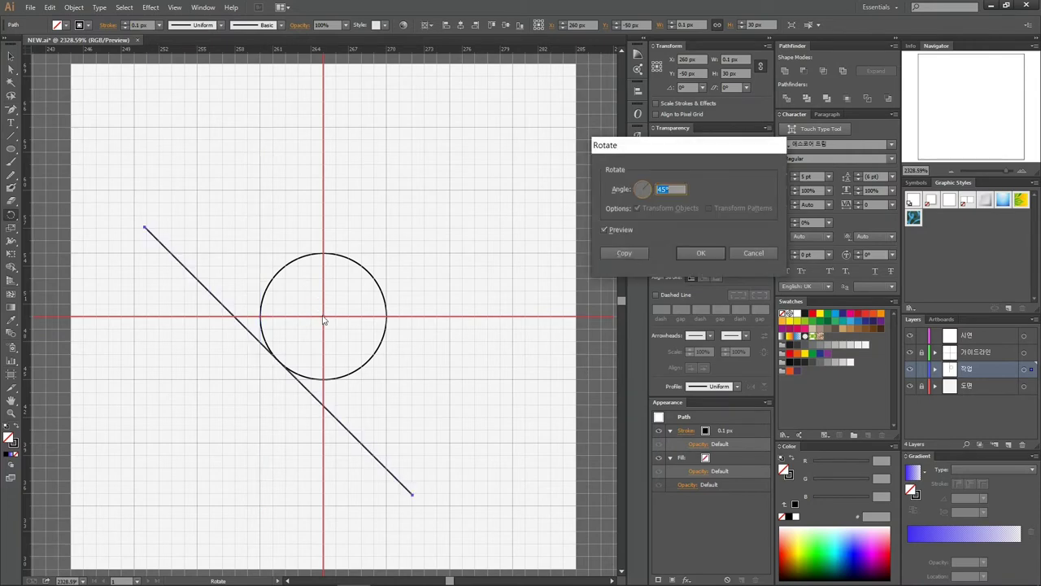
Set the line's rotation angle to -38° and apply it
scroll(680, 192, "down", 15)
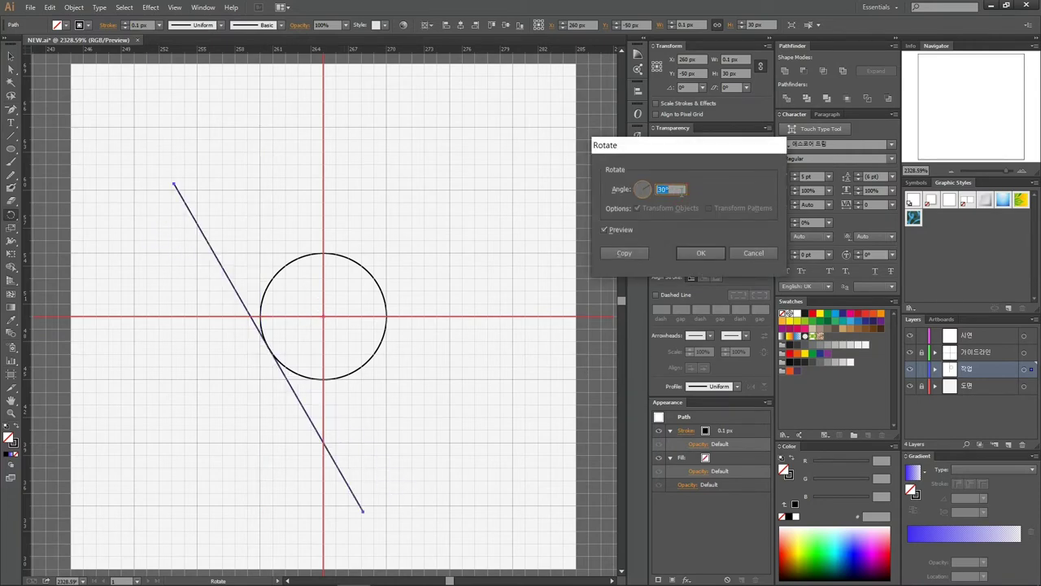
scroll(680, 191, "down", 20)
scroll(680, 191, "down", 20)
scroll(671, 189, "down", 10)
scroll(671, 189, "down", 10)
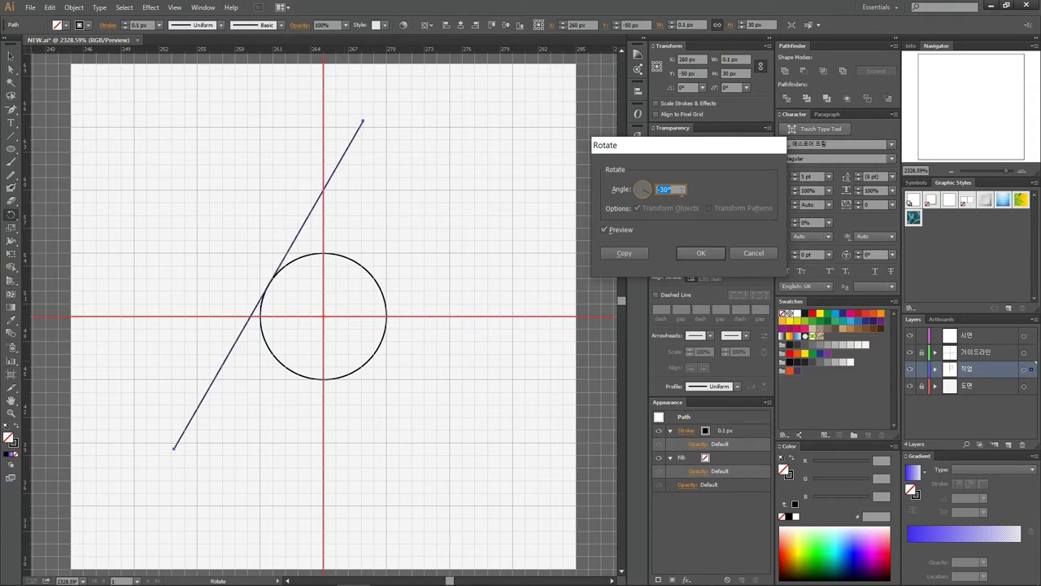
scroll(671, 189, "down", 10)
scroll(671, 189, "up", 1)
scroll(671, 189, "up", 1)
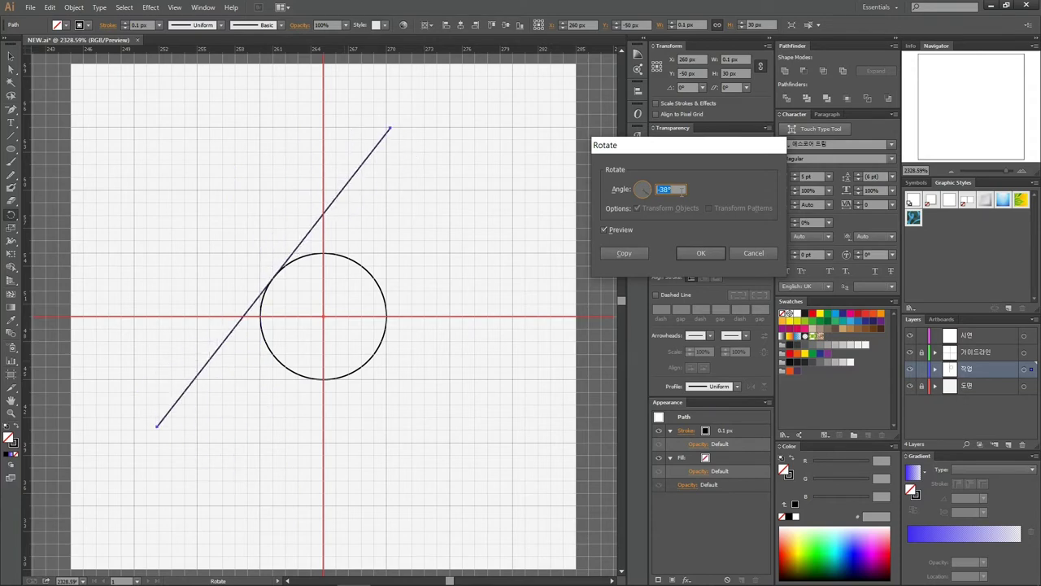
scroll(671, 188, "up", 1)
scroll(671, 189, "up", 1)
scroll(671, 189, "up", 2)
scroll(671, 189, "up", 1)
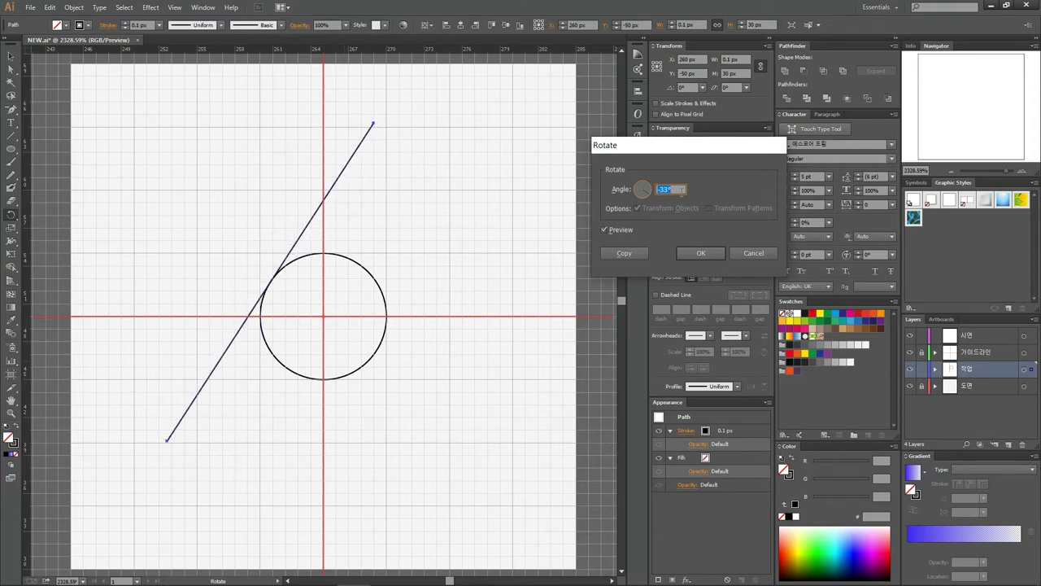
scroll(671, 188, "up", 1)
scroll(671, 189, "up", 1)
scroll(671, 189, "down", 1)
scroll(671, 189, "down", 1)
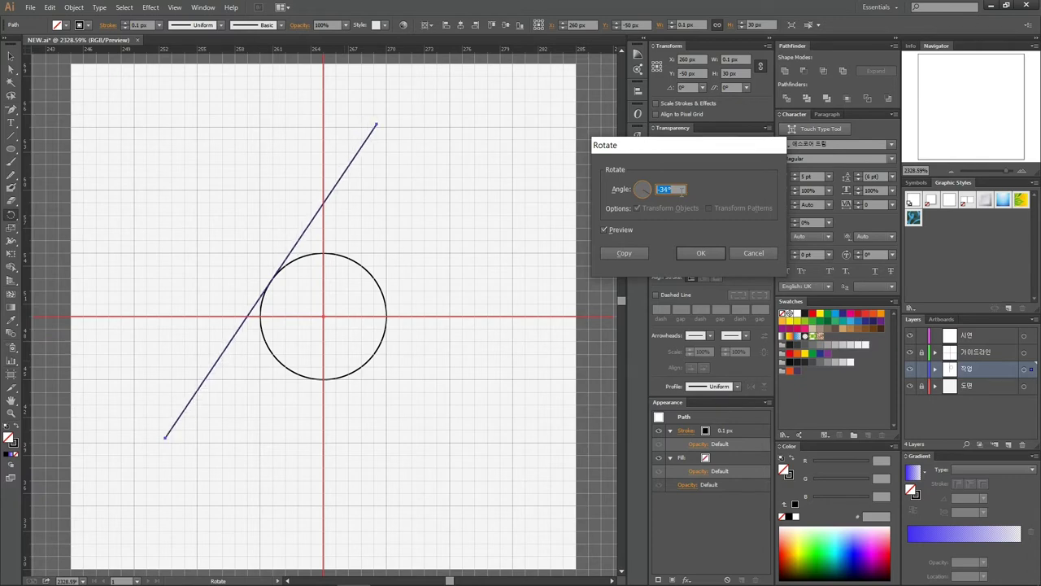
scroll(671, 189, "down", 2)
scroll(671, 189, "down", 2)
scroll(671, 189, "down", 2)
scroll(671, 188, "down", 1)
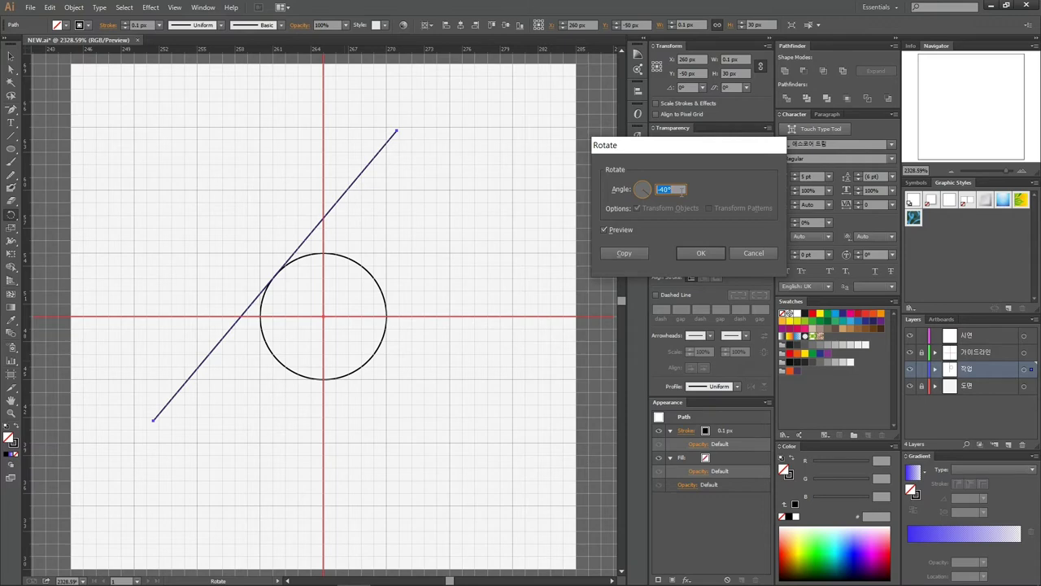
scroll(671, 189, "up", 1)
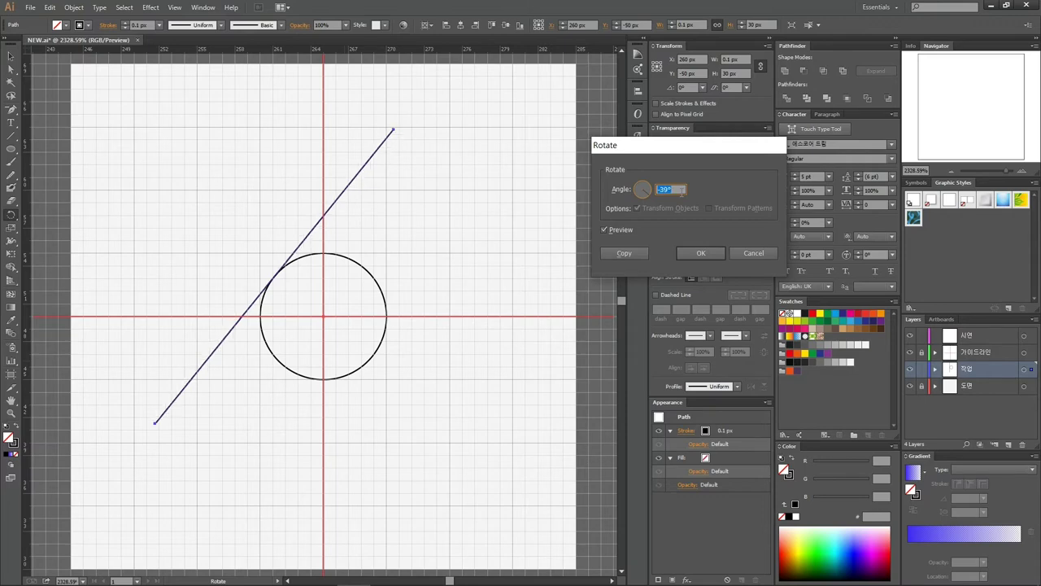
scroll(671, 189, "up", 1)
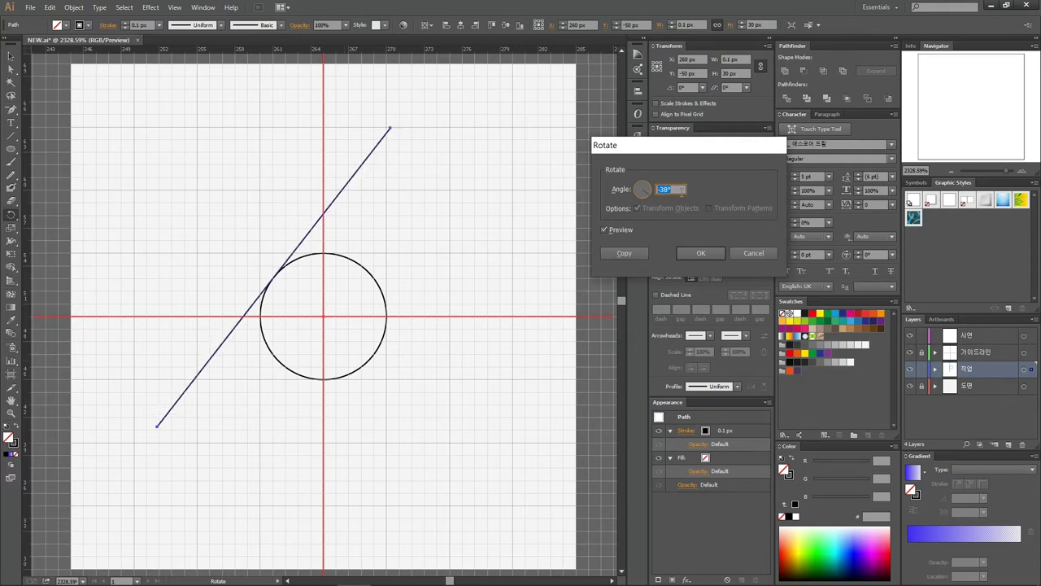
left_click(701, 253)
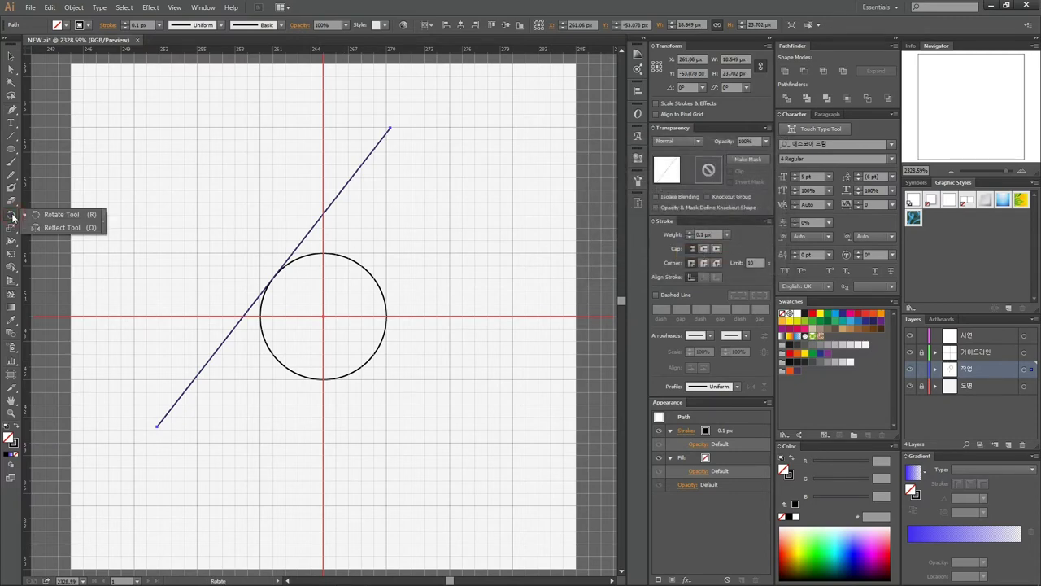
left_click_drag(12, 216, 49, 226)
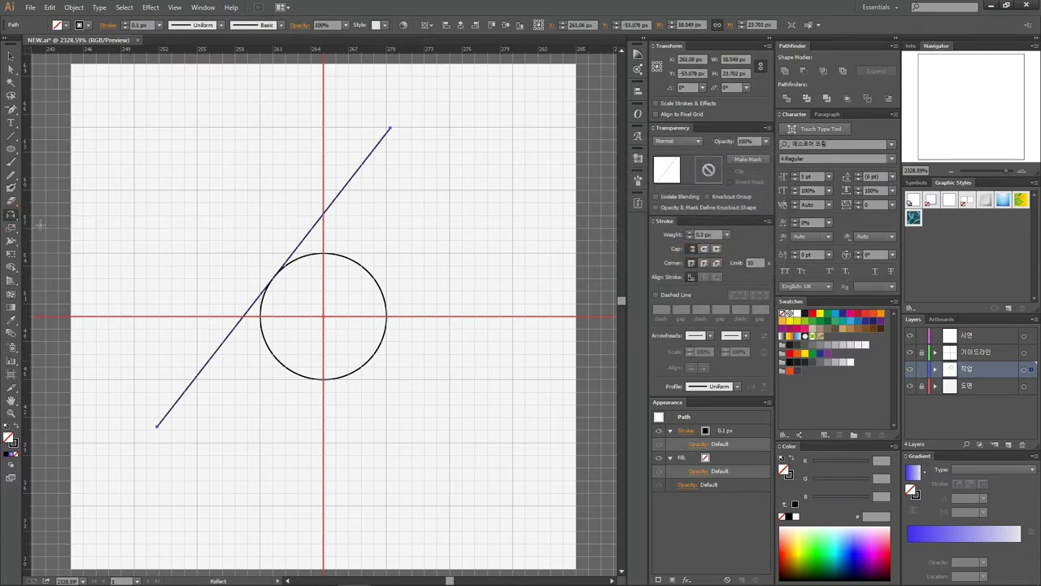
Add a vertically mirrored copy of the line to form an X, then select everything
left_click(322, 228, "alt")
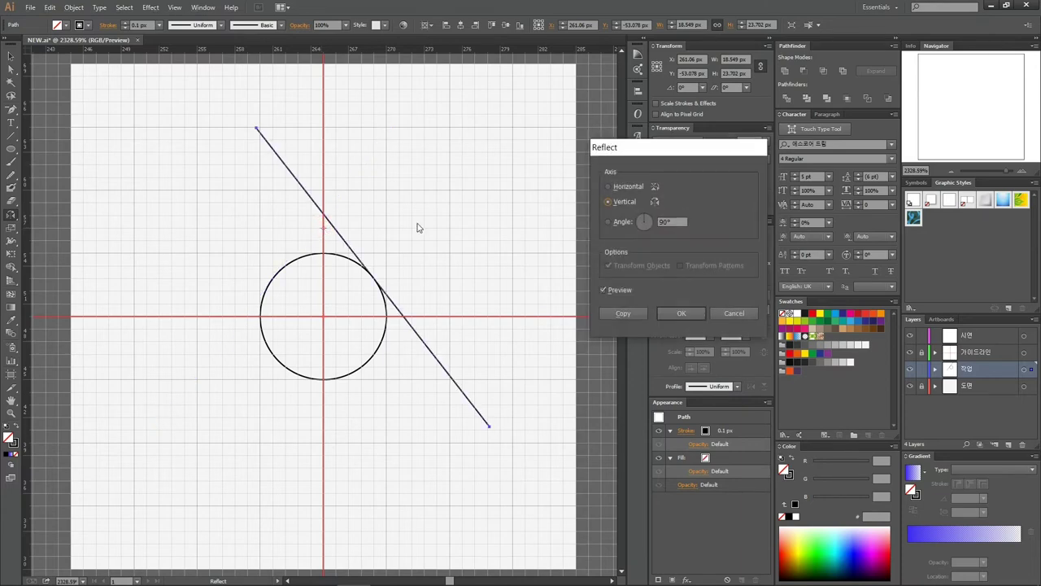
left_click(623, 313)
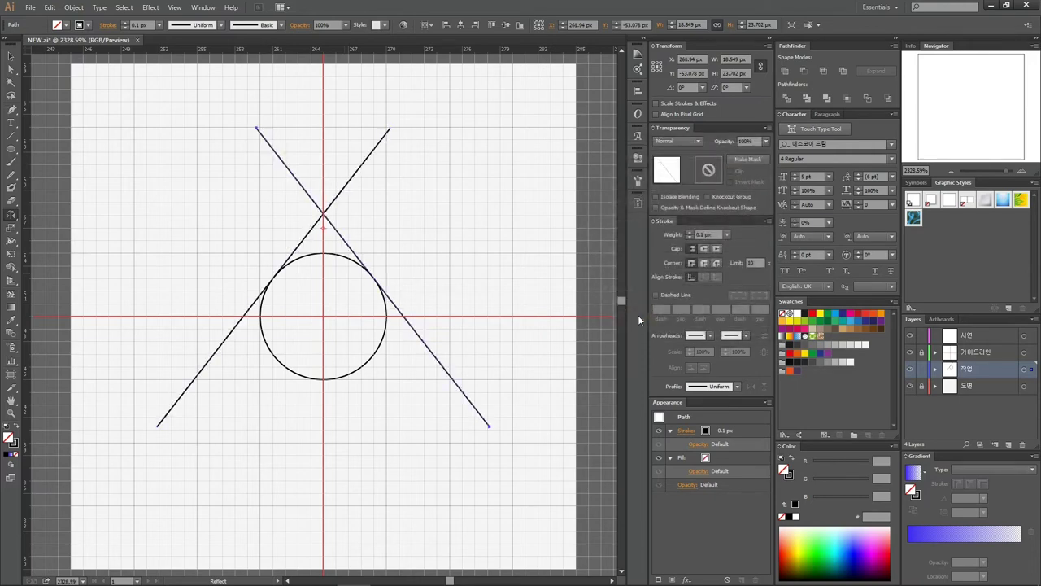
key("v")
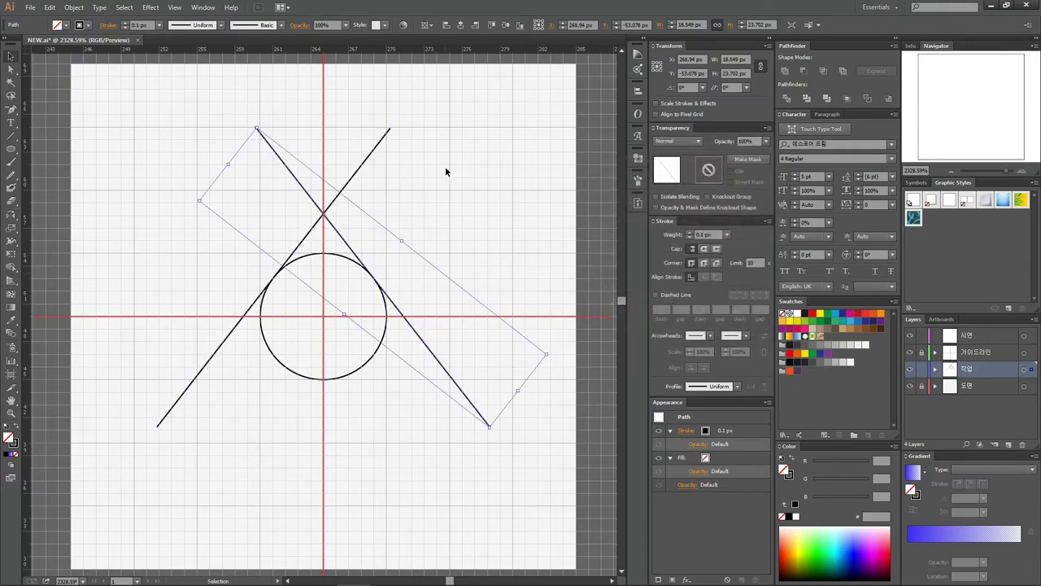
mouse_move(446, 167)
left_mouse_down()
mouse_move(358, 280)
mouse_move(244, 360)
left_mouse_up()
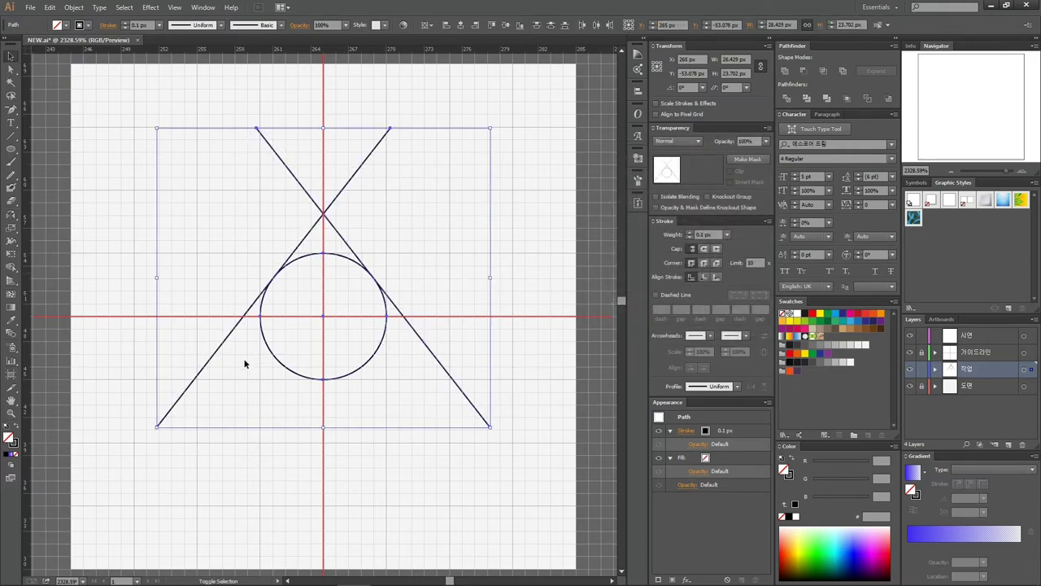
Merge the triangle above the circle into the circle with Shape Builder
key("shift+m")
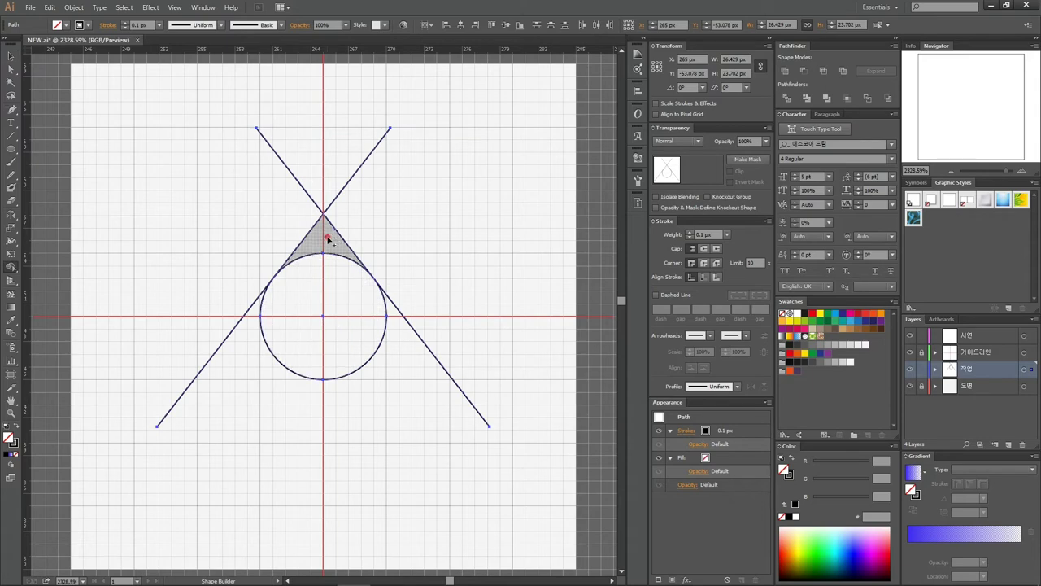
left_click_drag(327, 238, 317, 306)
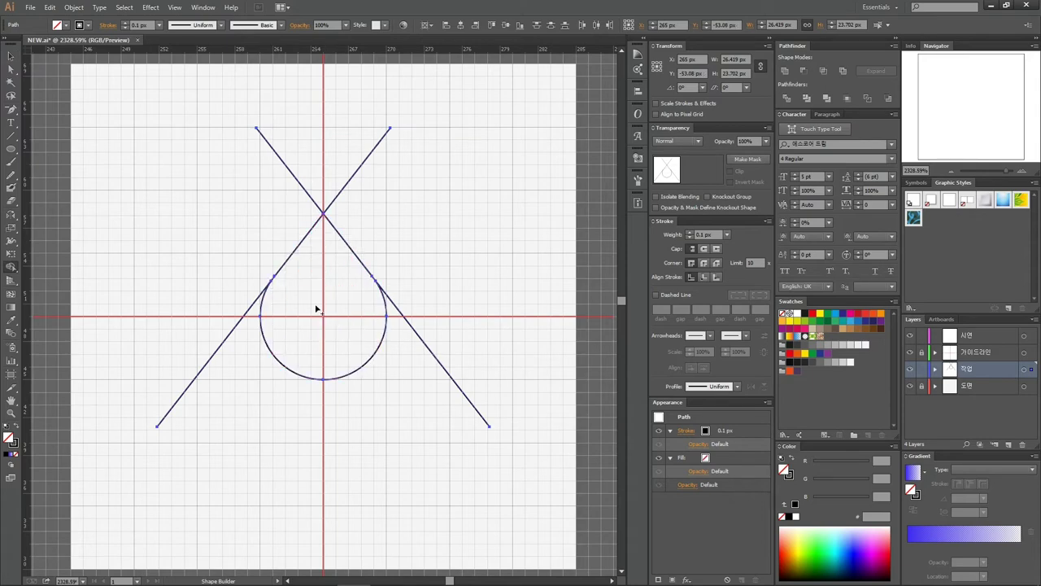
left_click(12, 57)
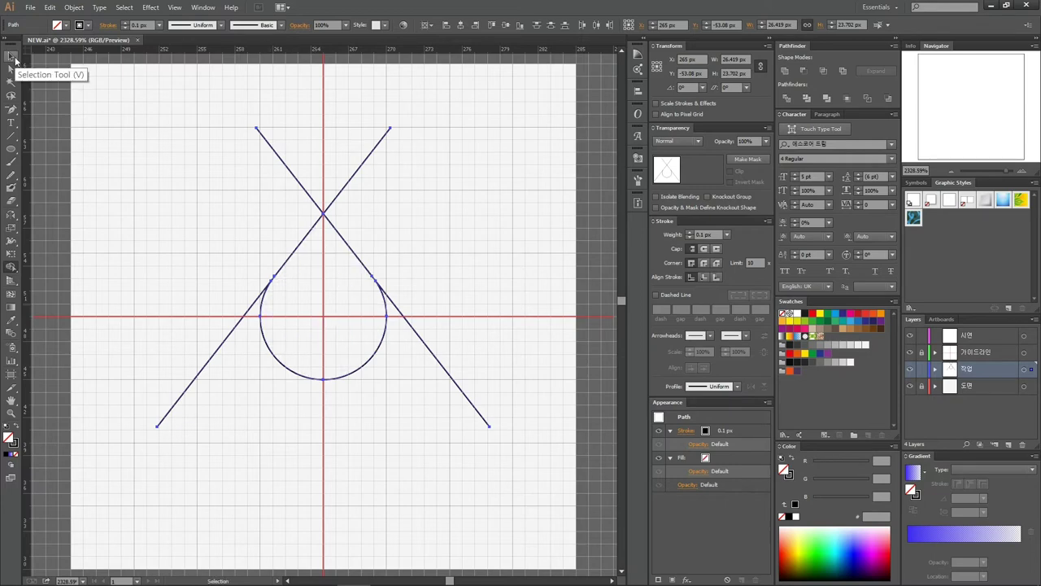
Set the teardrop aside and delete the four leftover line segments
key("ctrl+a")
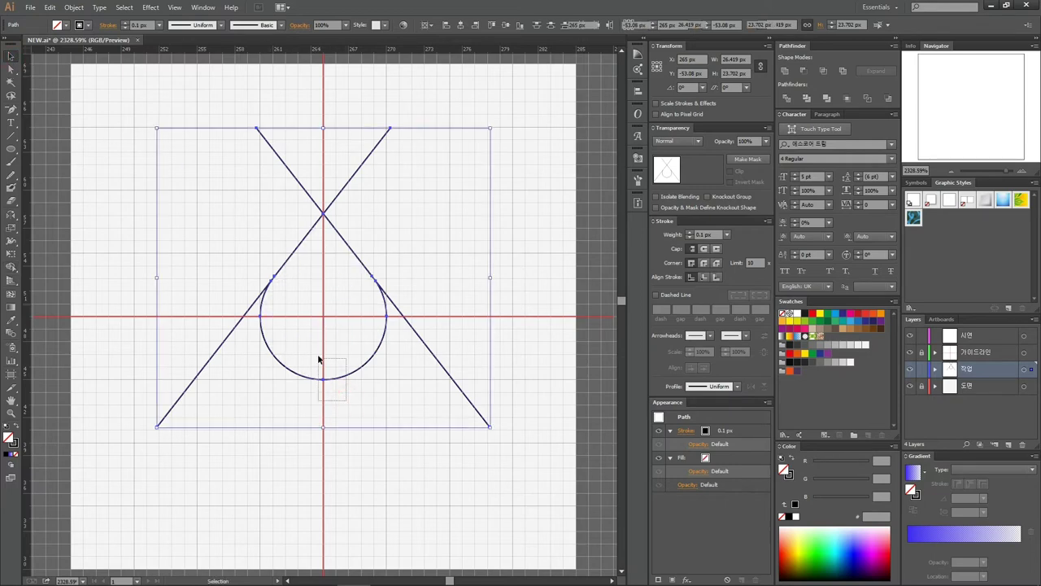
left_click(318, 359)
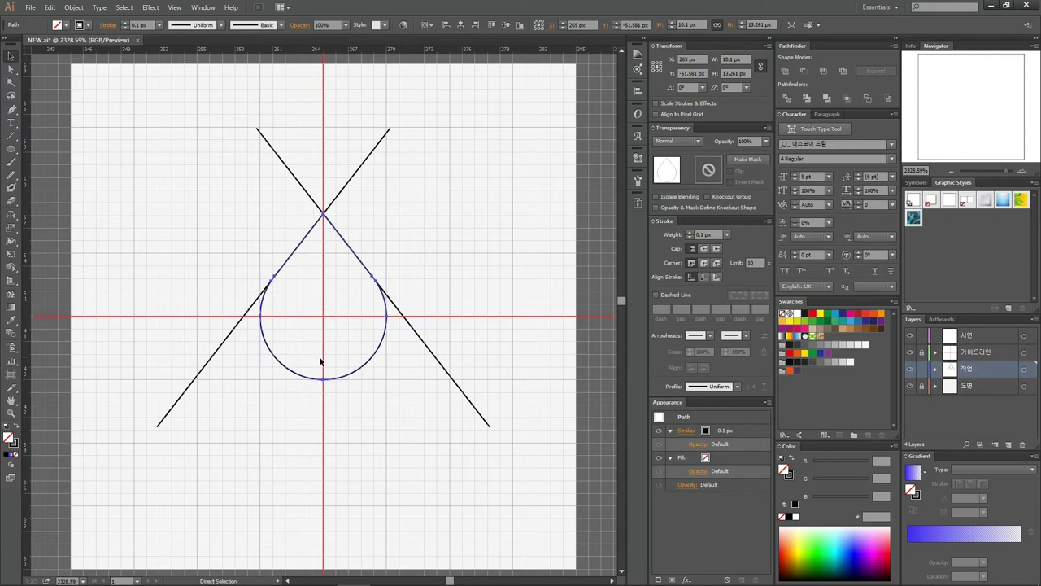
key("Delete")
left_click(523, 99)
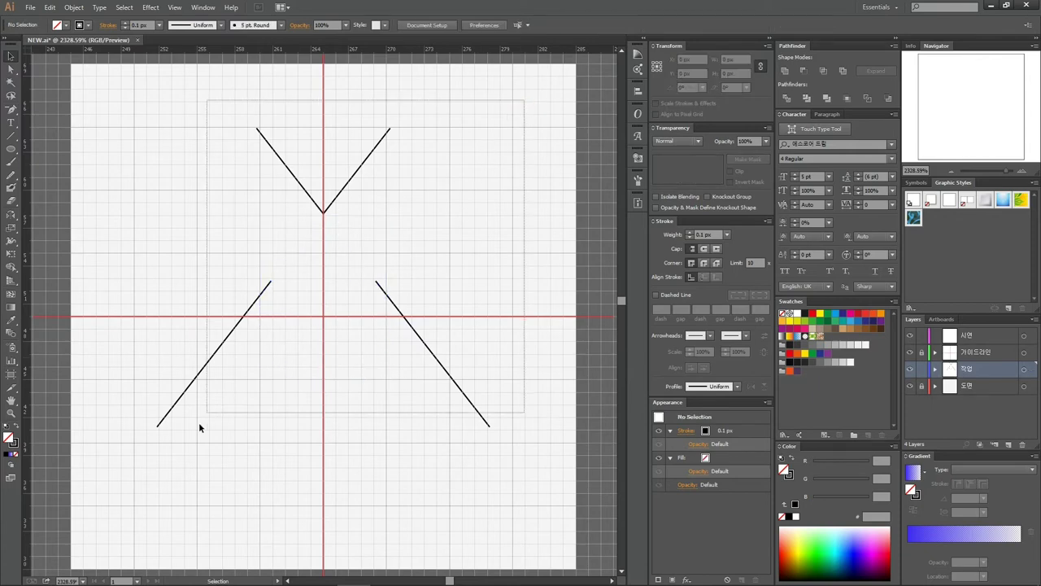
left_click_drag(397, 240, 128, 490)
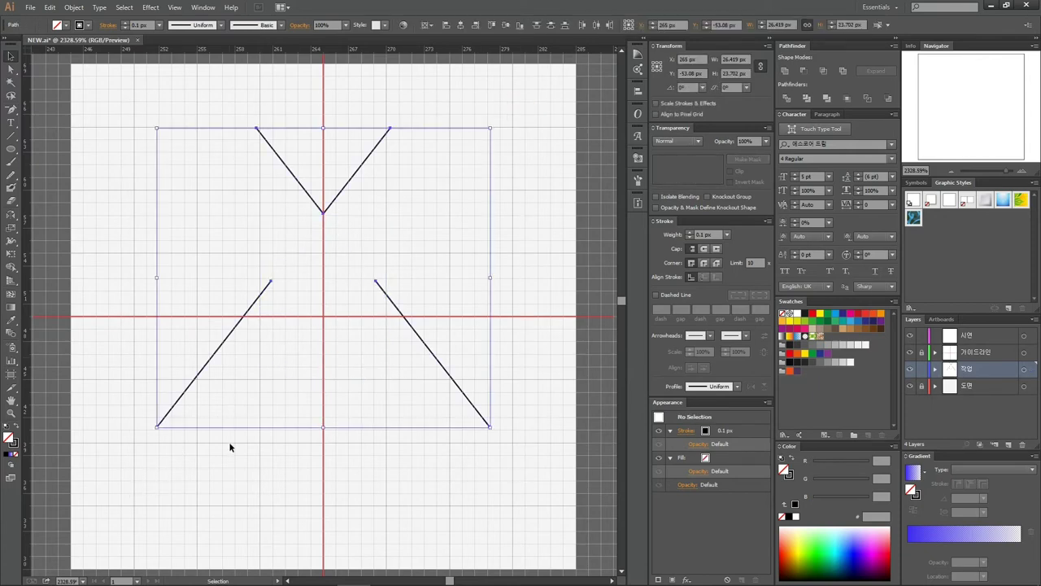
key("Delete")
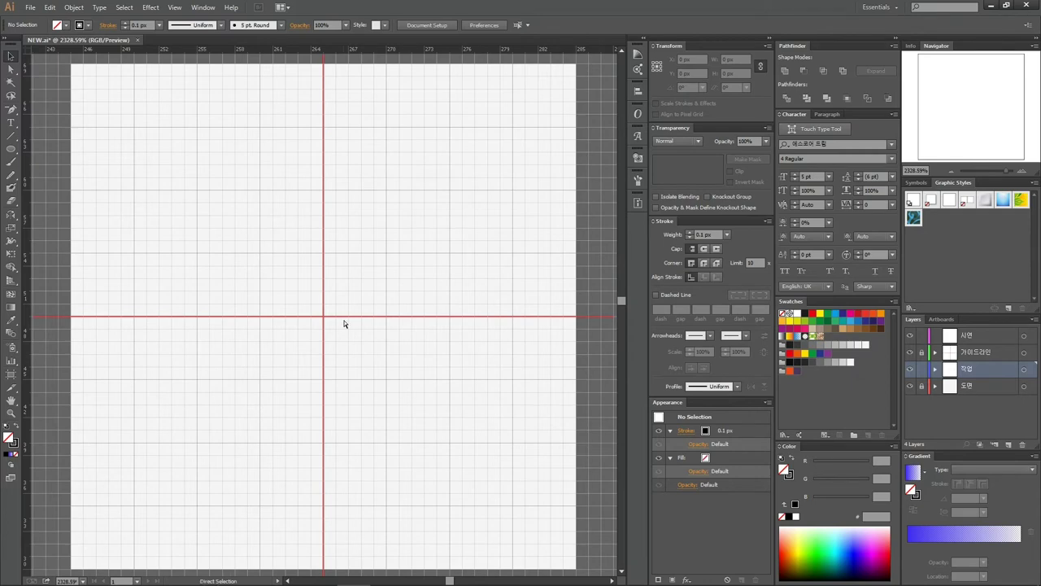
Paste the teardrop back and make it solid black with no outline
key("ctrl+v")
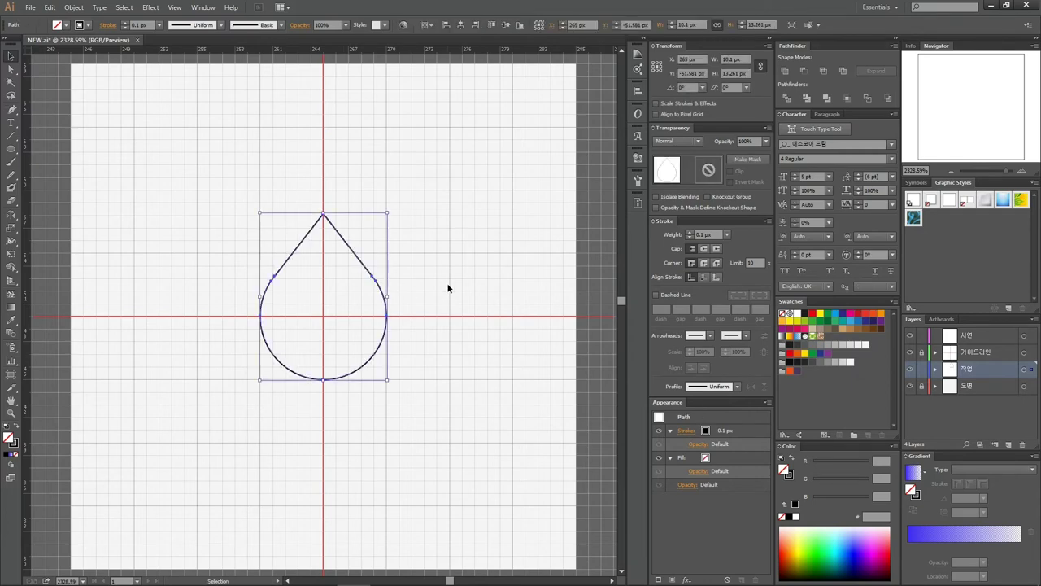
left_click(447, 288)
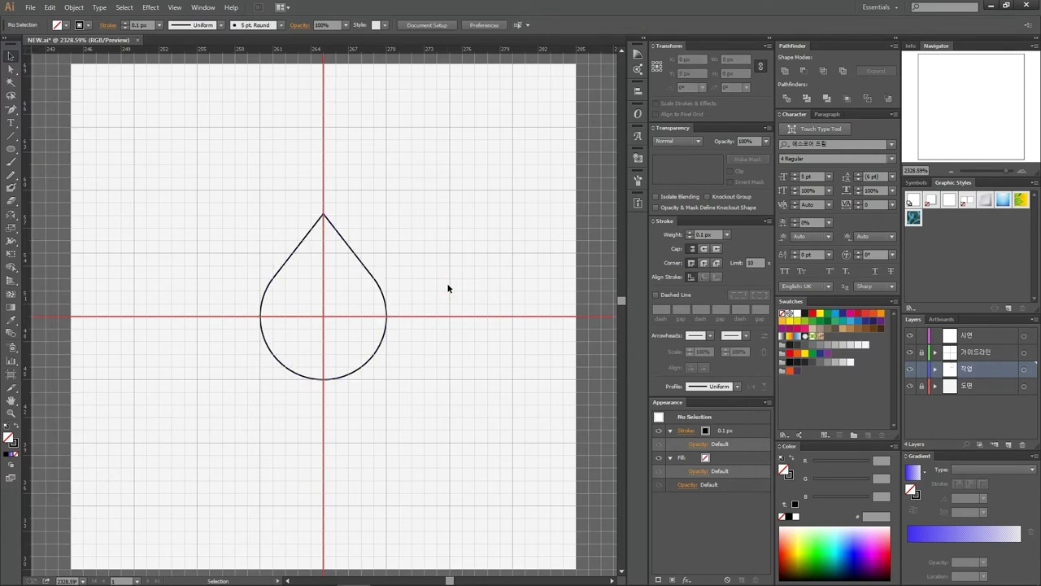
left_click_drag(449, 262, 310, 345)
key("shift+x")
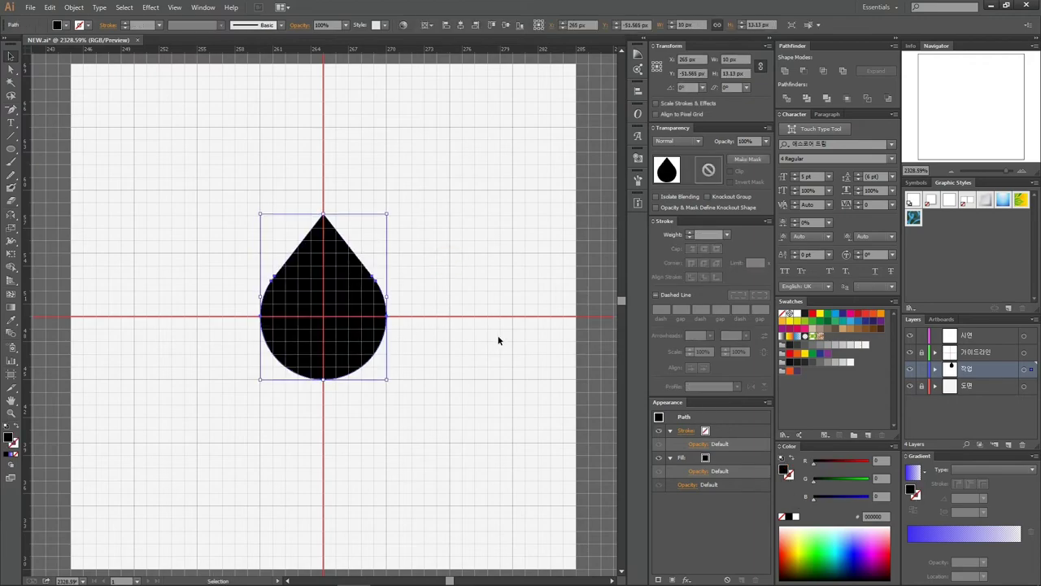
Draw a short vertical line down the centre guide from the crosshair
left_click(463, 269)
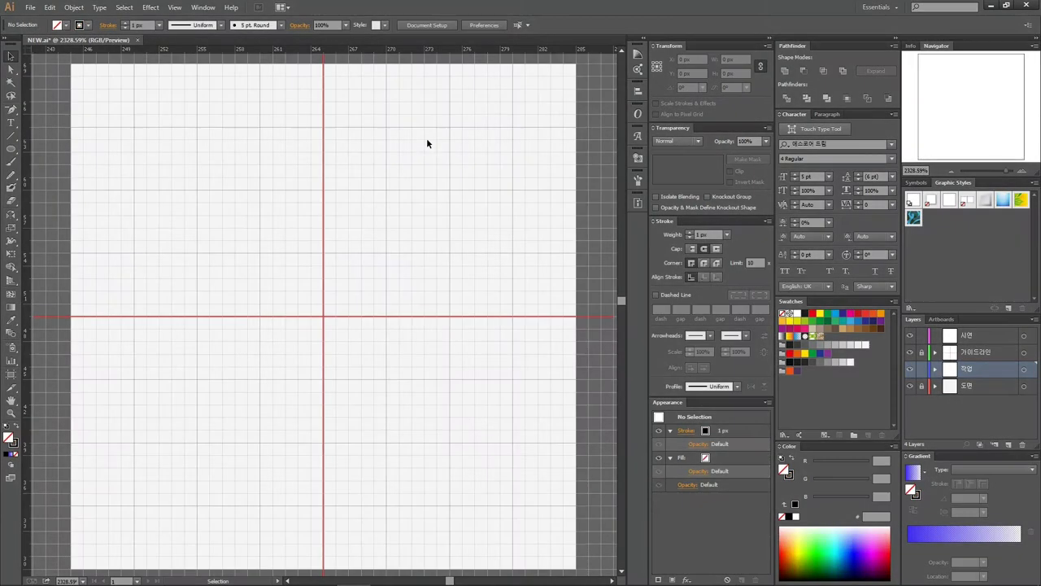
left_click(11, 135)
left_click_drag(325, 230, 324, 316)
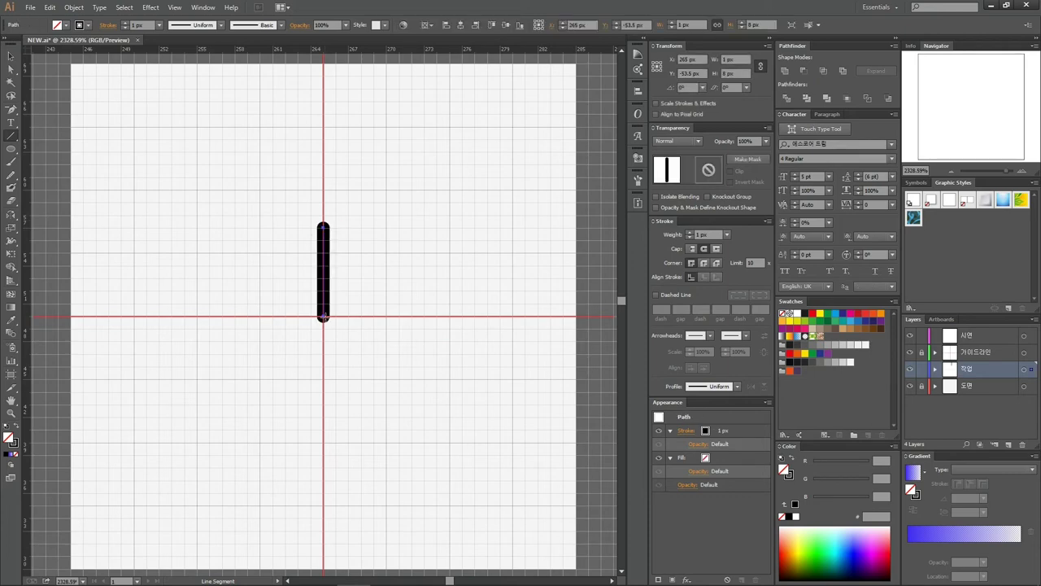
Give the line a 10 px stroke weight
left_click(703, 234)
type("10")
key("Return")
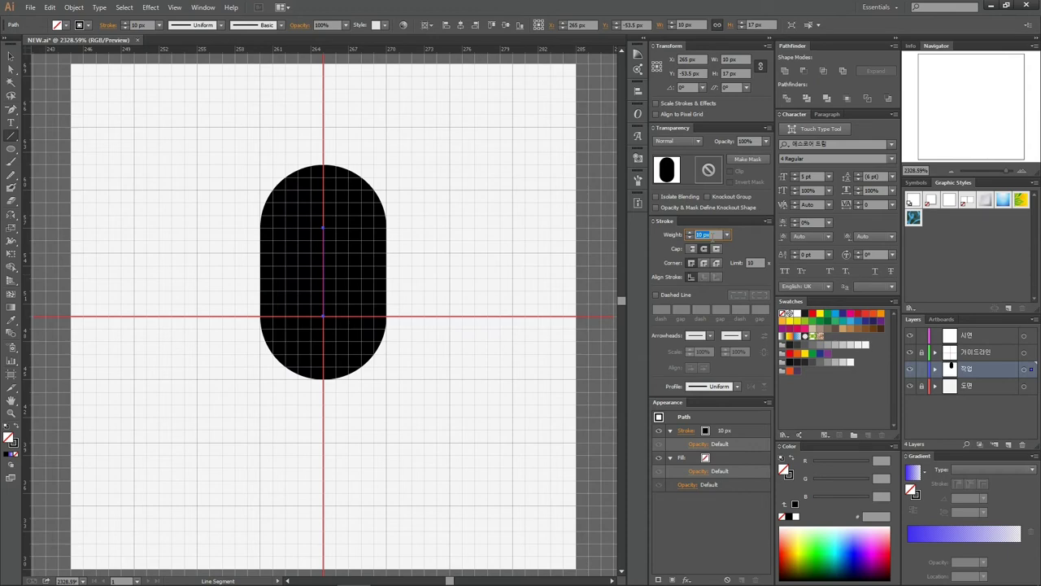
key("Escape")
left_click(12, 241)
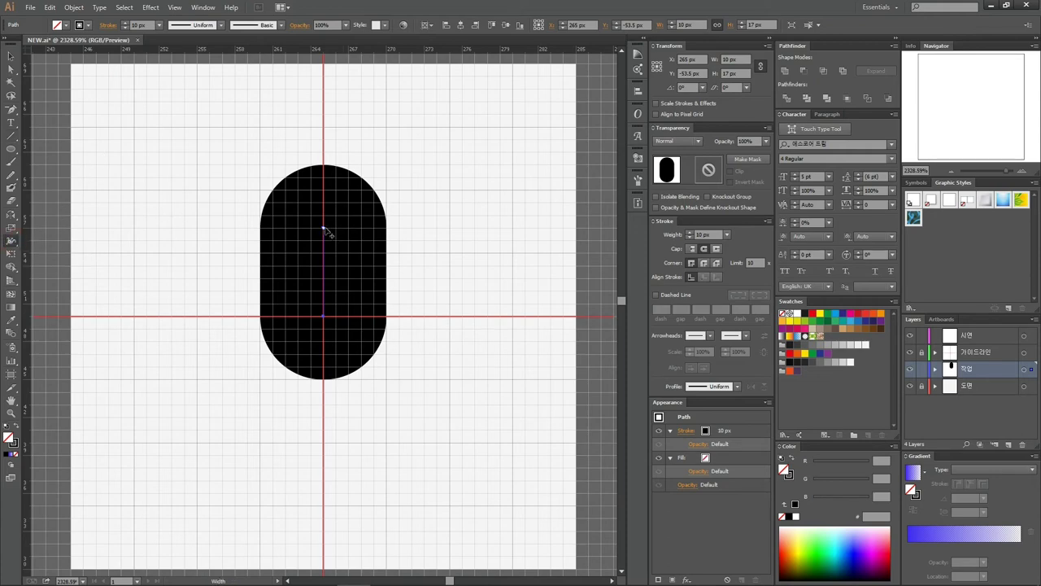
Taper the thick line into a pointed teardrop and nudge it up two steps
mouse_move(324, 228)
left_mouse_down()
mouse_move(355, 228)
mouse_move(311, 224)
left_mouse_up()
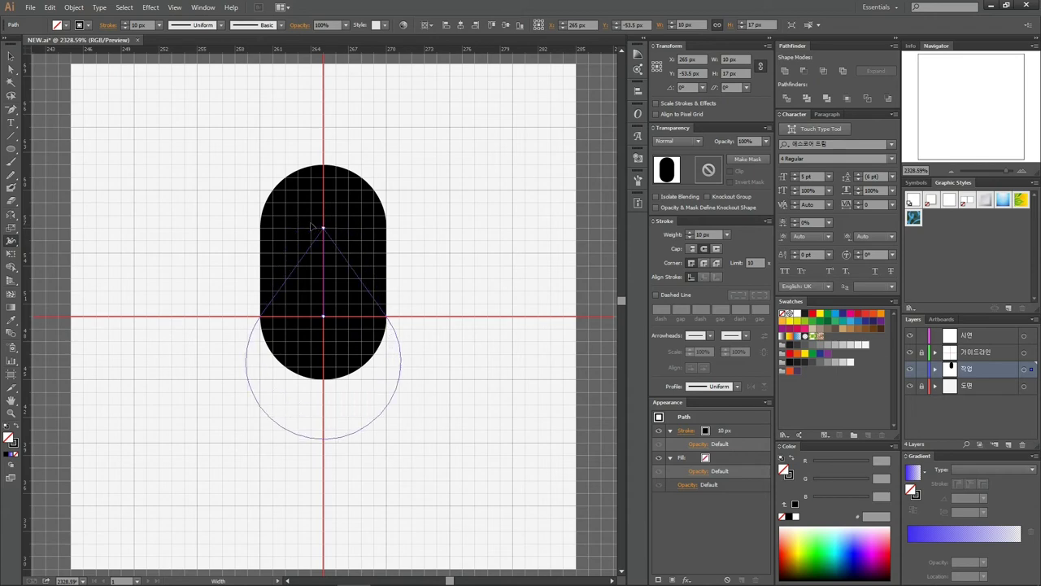
left_click_drag(312, 226, 311, 225)
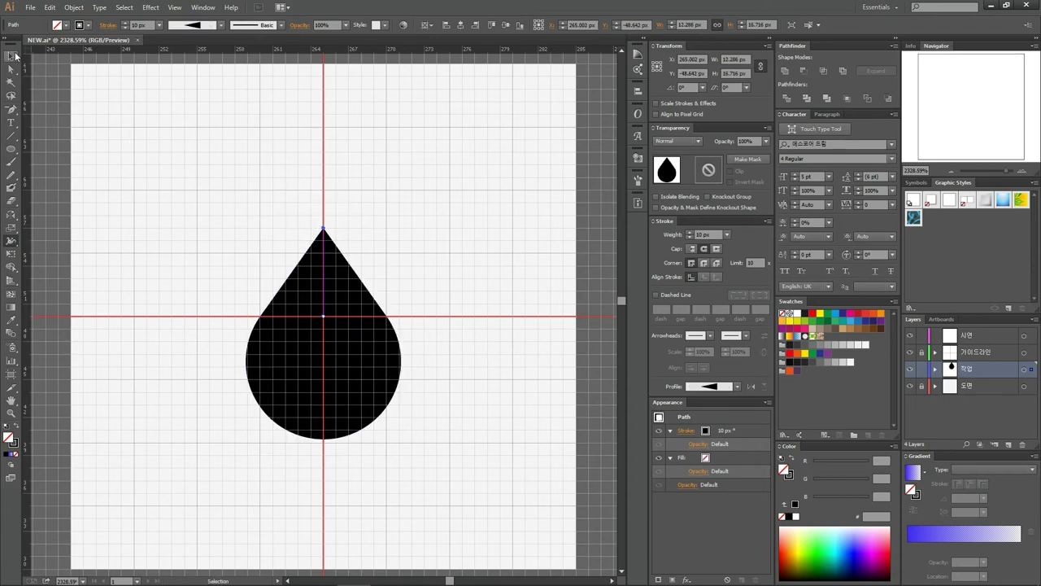
left_click(10, 56)
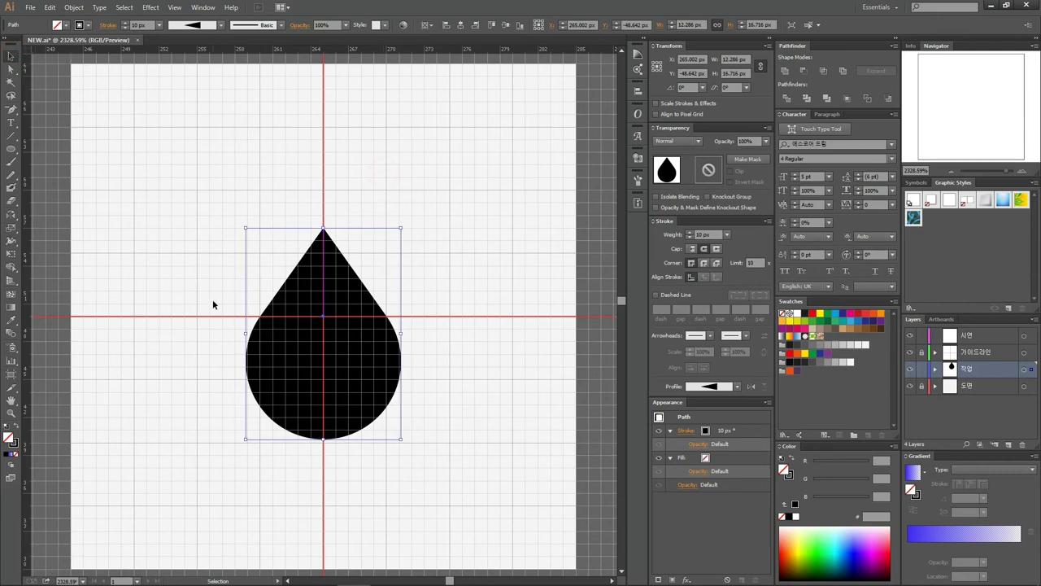
key("Up")
key("Up")
key("Up")
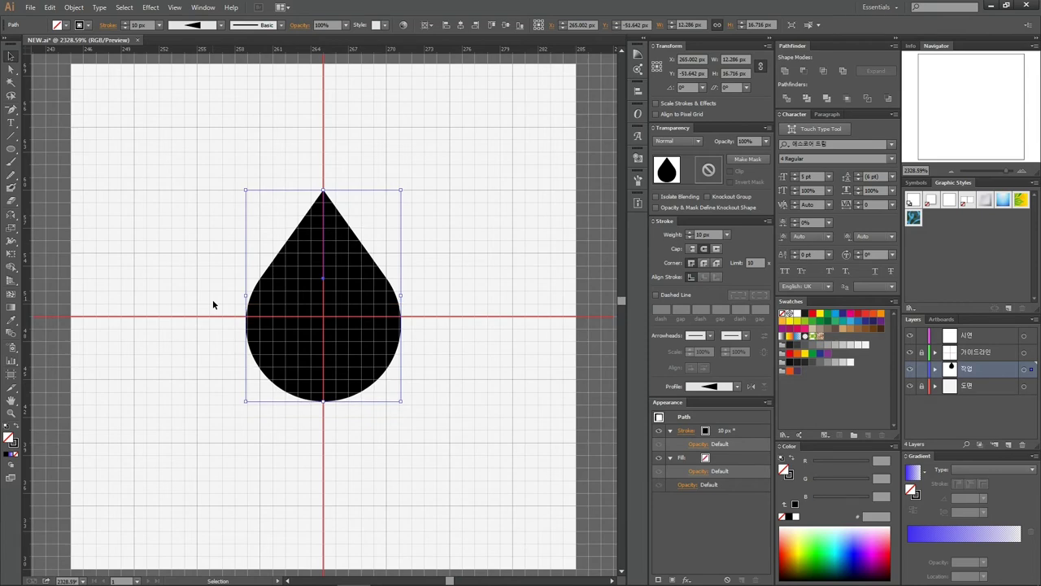
key("Up")
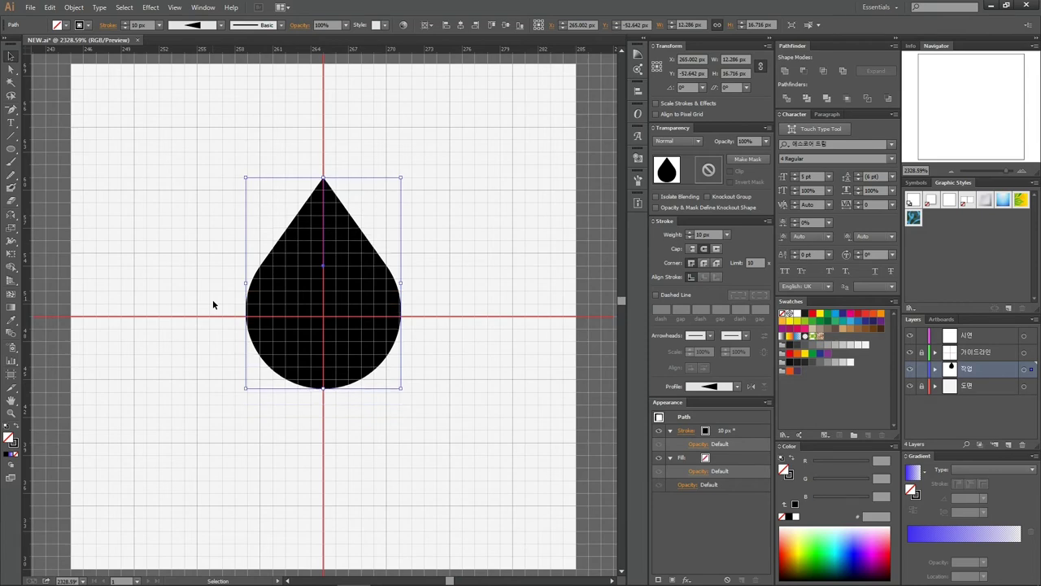
Reselect the teardrop and expand its tapered stroke into a filled shape
left_click(213, 299)
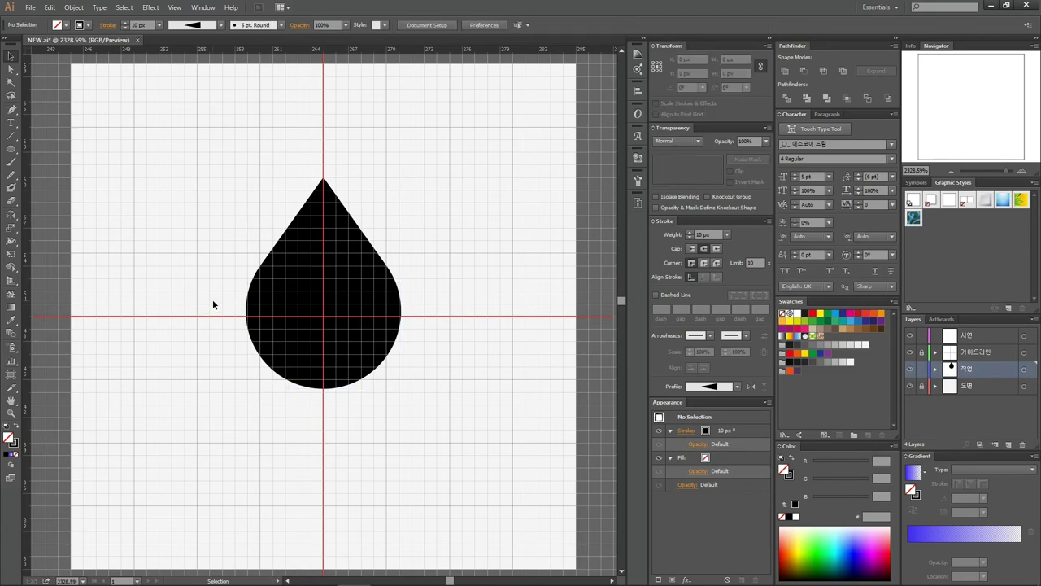
left_click_drag(507, 186, 197, 359)
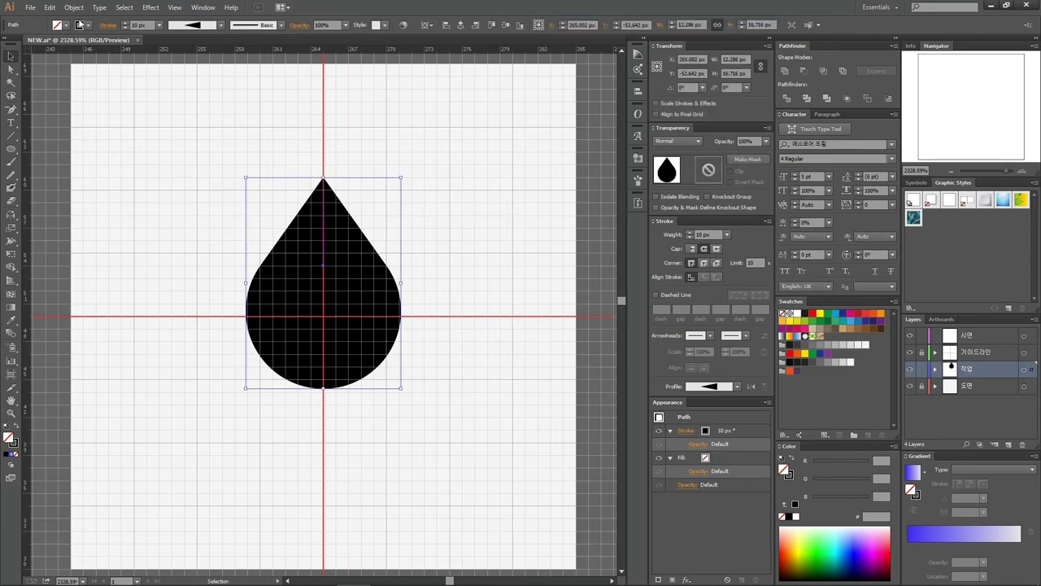
left_click(75, 8)
left_click(169, 145)
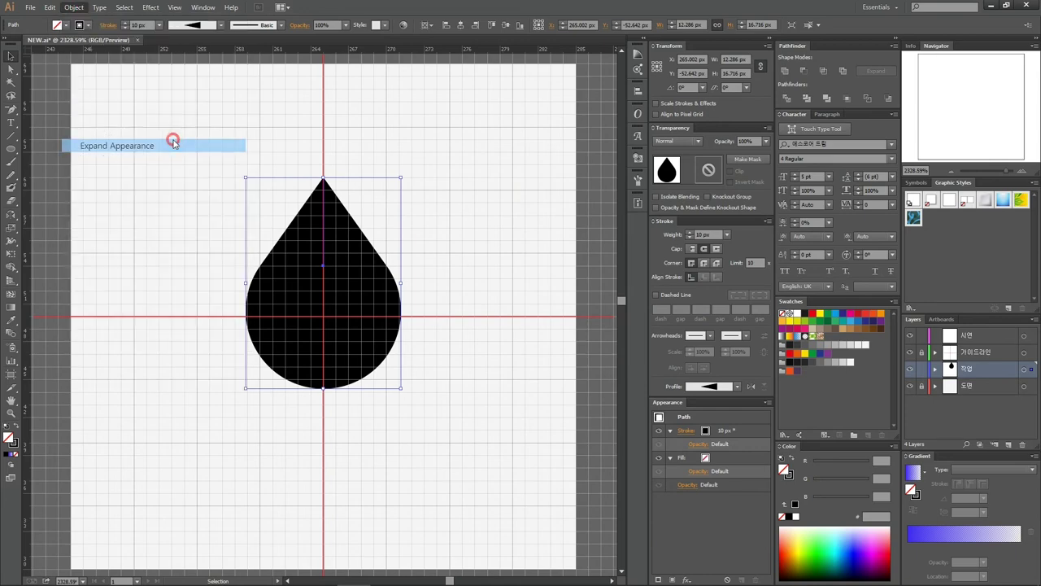
left_click(462, 217)
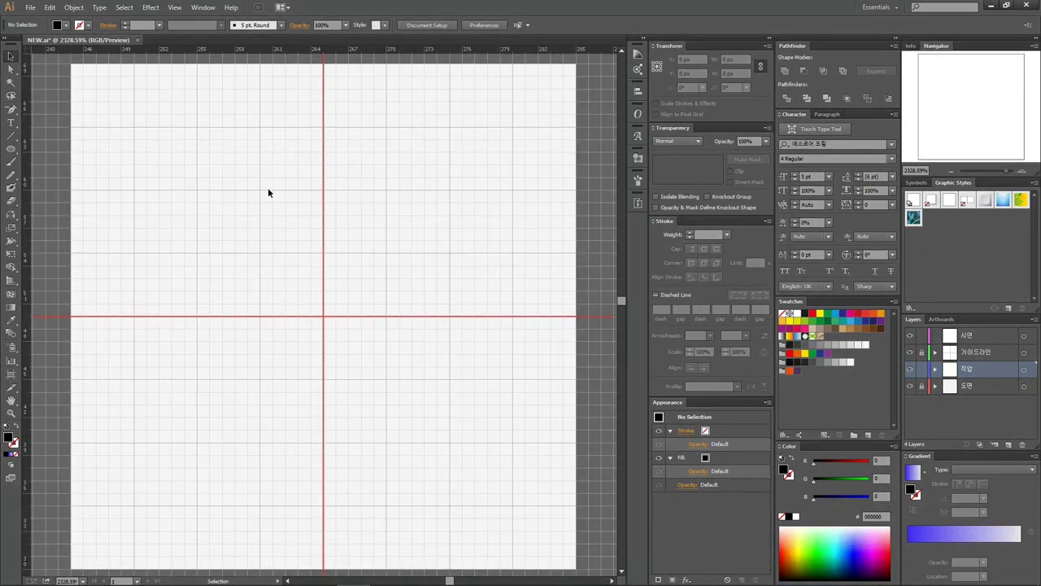
Draw a circle on the guide crossing and make its top anchor a sharp corner
left_click(11, 149)
left_click_drag(259, 254, 383, 376)
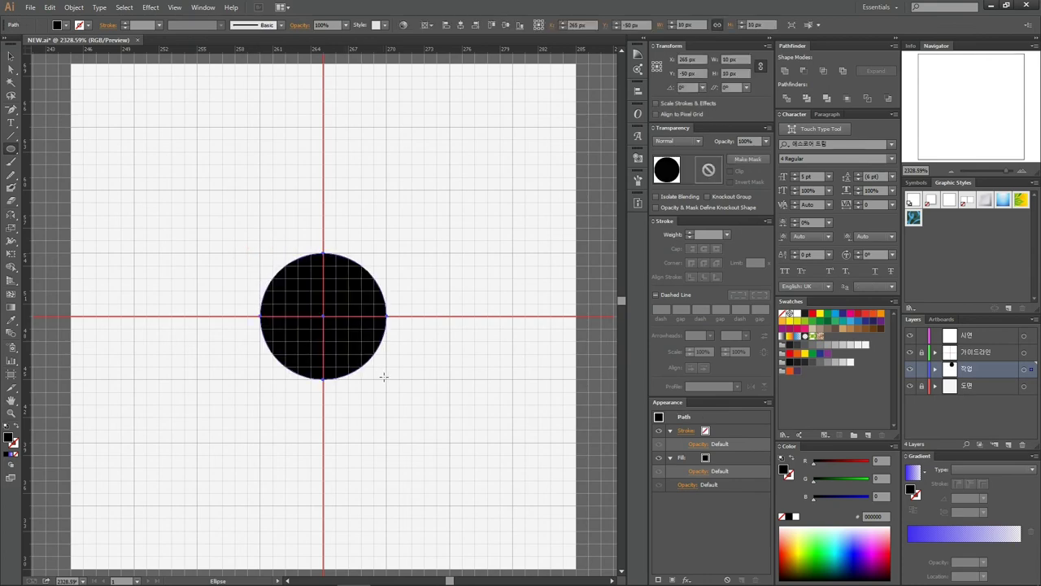
key("a")
left_click_drag(333, 214, 300, 289)
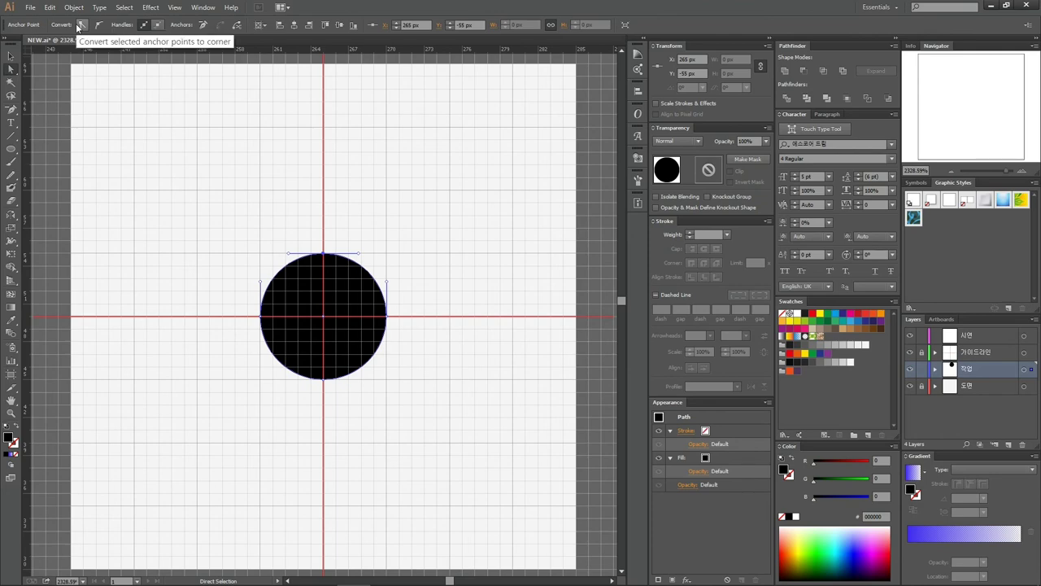
left_click(81, 26)
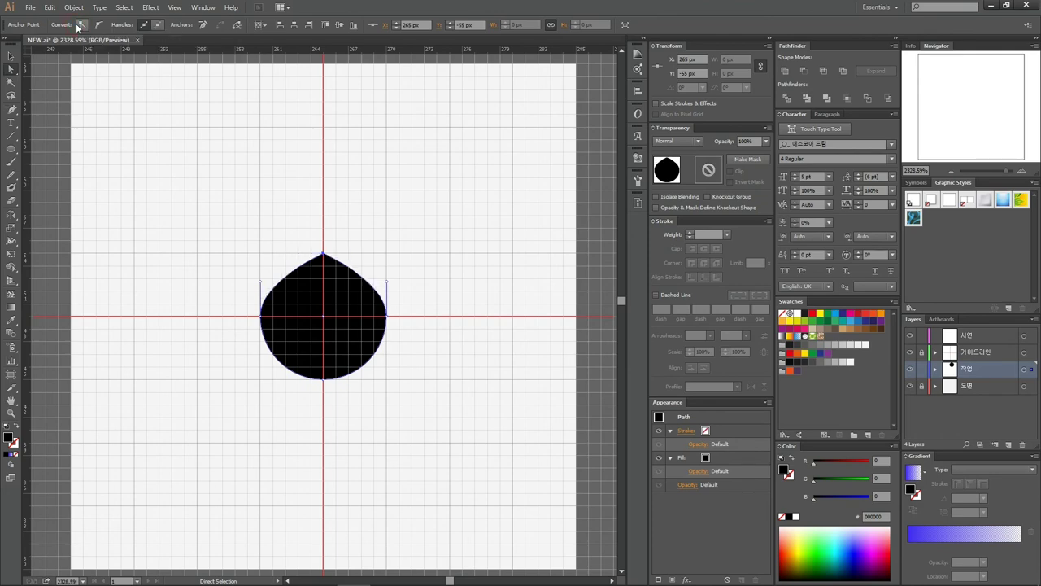
Raise the pointed top anchor three nudges to lengthen the tip
left_click_drag(368, 191, 288, 284)
key("Up")
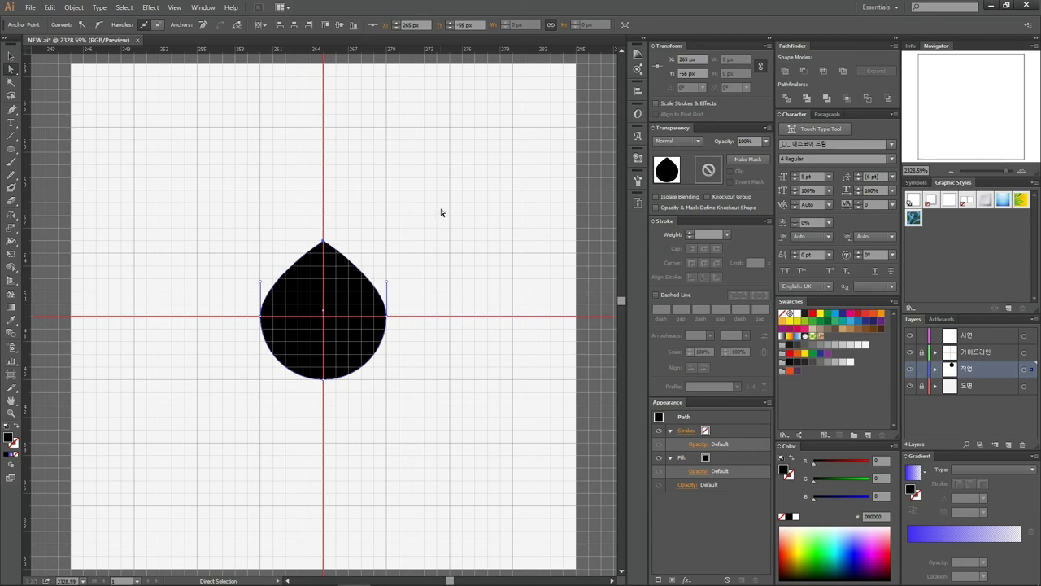
key("Up")
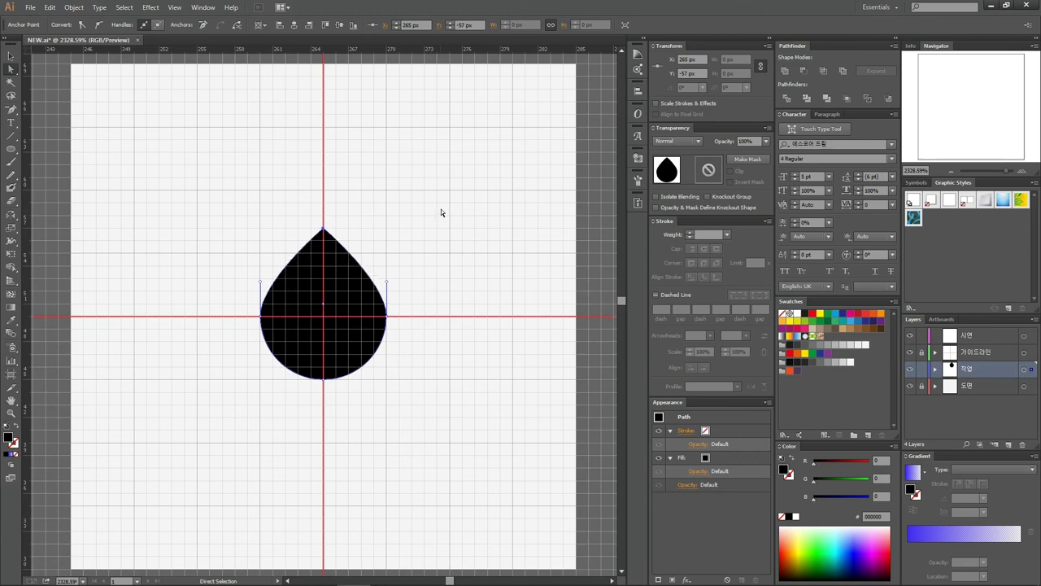
key("Up")
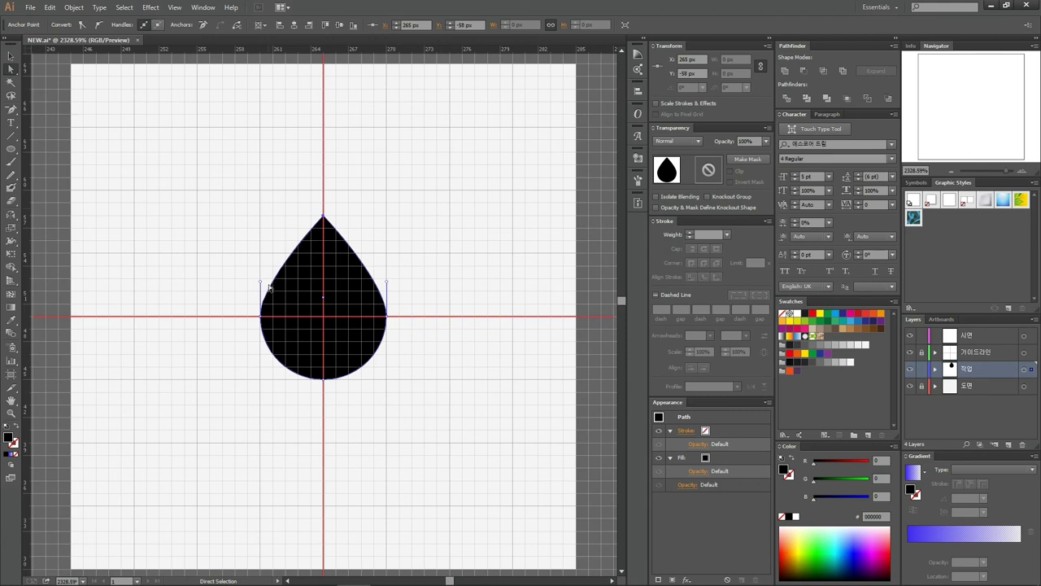
Lift the upper handles of the left and right side anchors to shape the teardrop
left_click_drag(245, 263, 289, 364)
left_click_drag(260, 282, 263, 274)
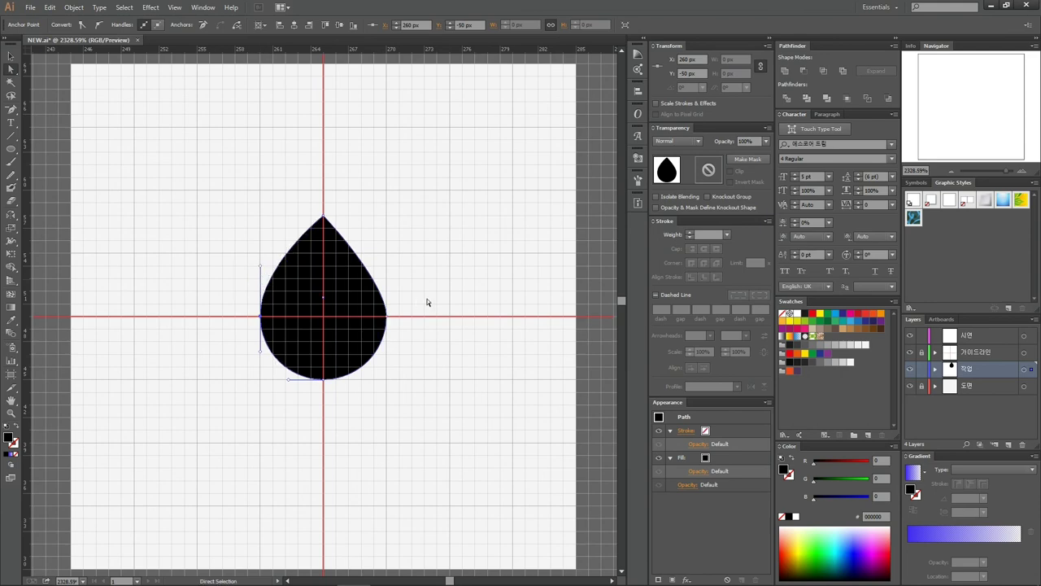
left_click_drag(426, 286, 372, 350)
left_click_drag(387, 282, 389, 269)
key("v")
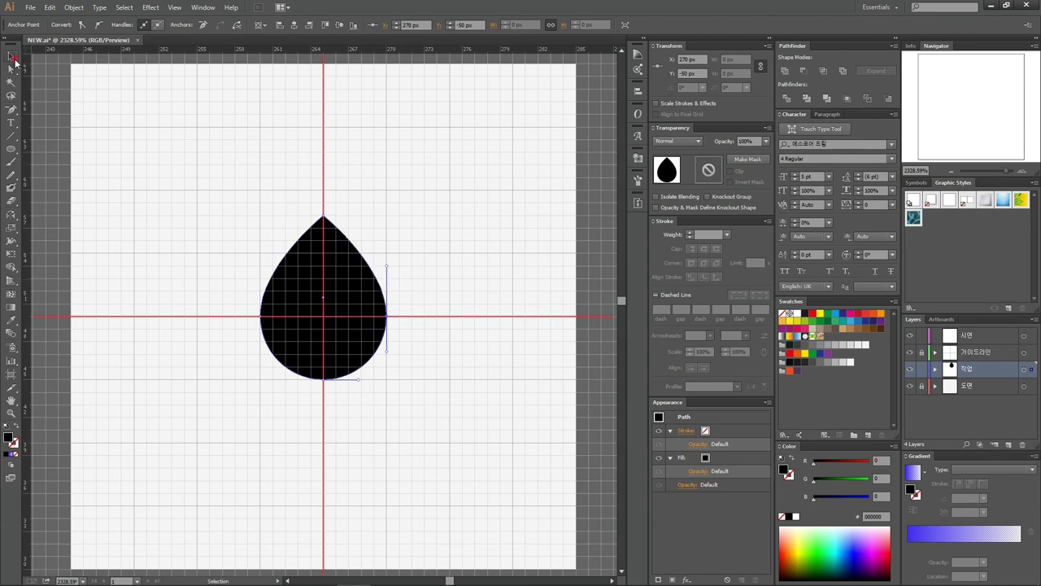
left_click(263, 133)
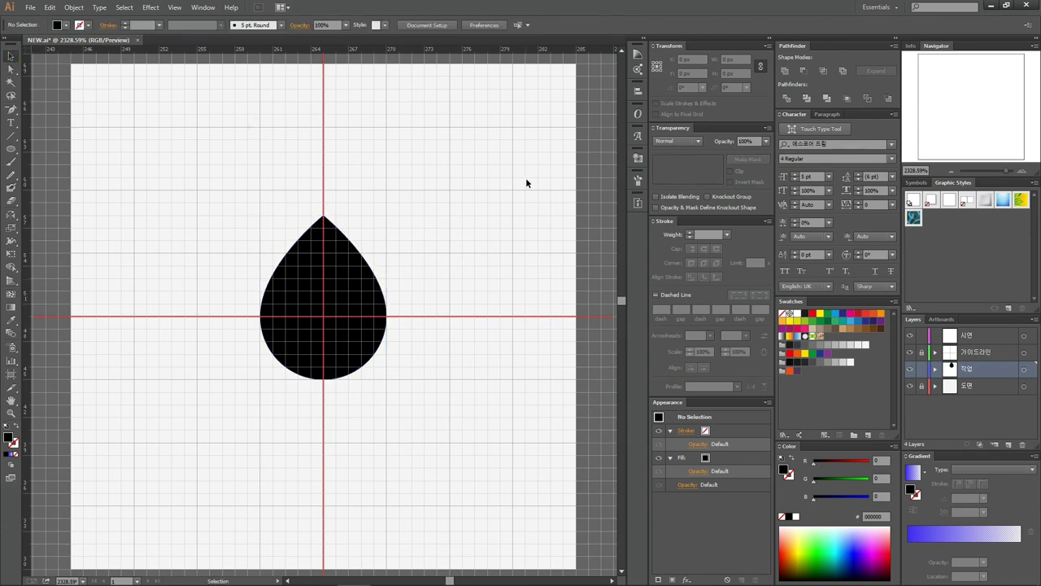